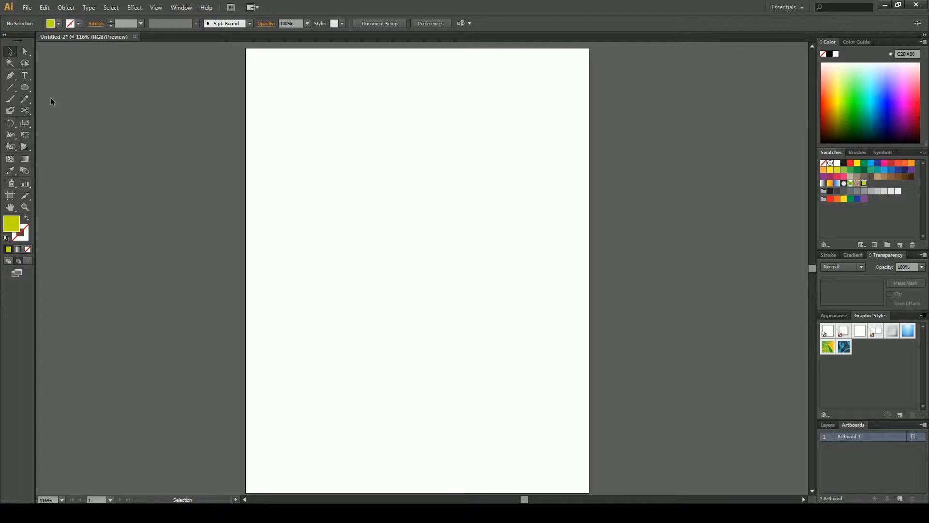
- Draw a rectangle about 6.63 by 5.65 in on the upper half of the artboard
{"action": "left_click", "coordinate": [25, 87]}
{"action": "left_click", "coordinate": [47, 89]}
{"action": "left_click_drag", "start_coordinate": [316, 127], "coordinate": [584, 354]}
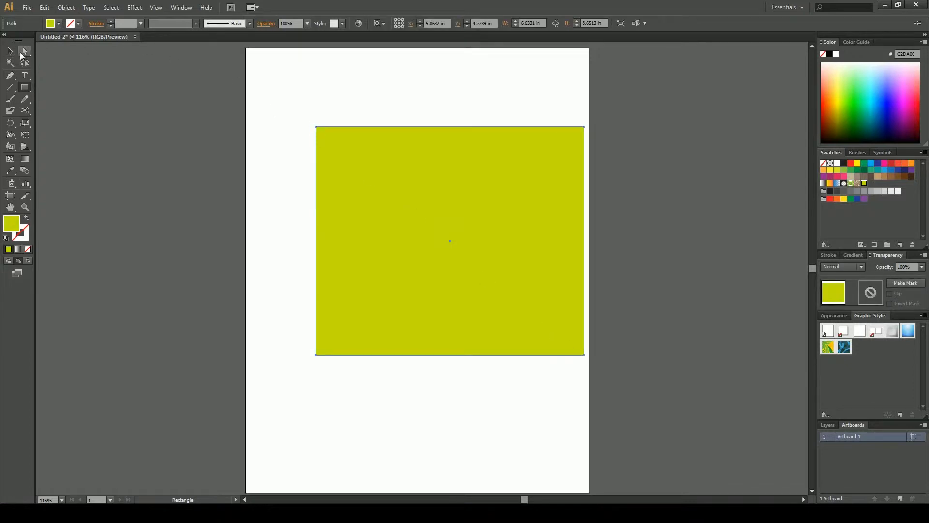
{"action": "left_click", "coordinate": [9, 52]}
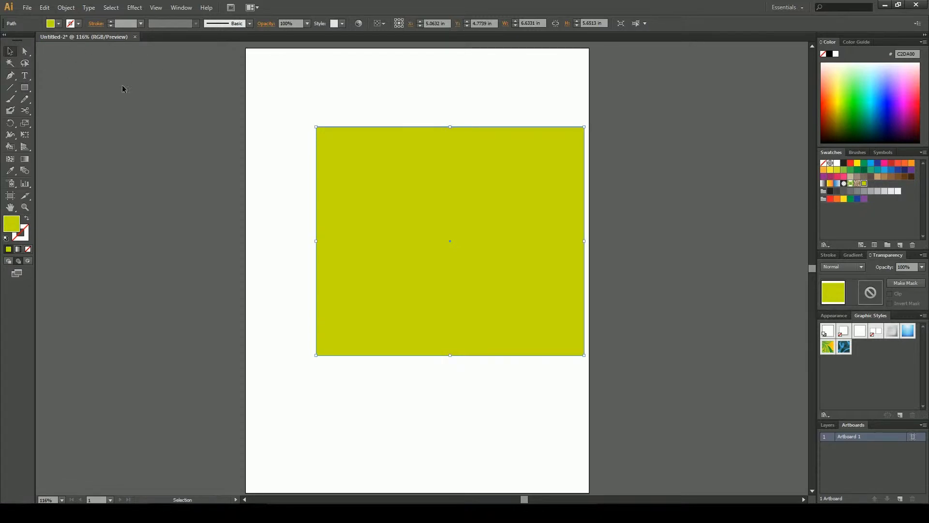
{"action": "left_click", "coordinate": [24, 88]}
{"action": "key", "text": "a"}
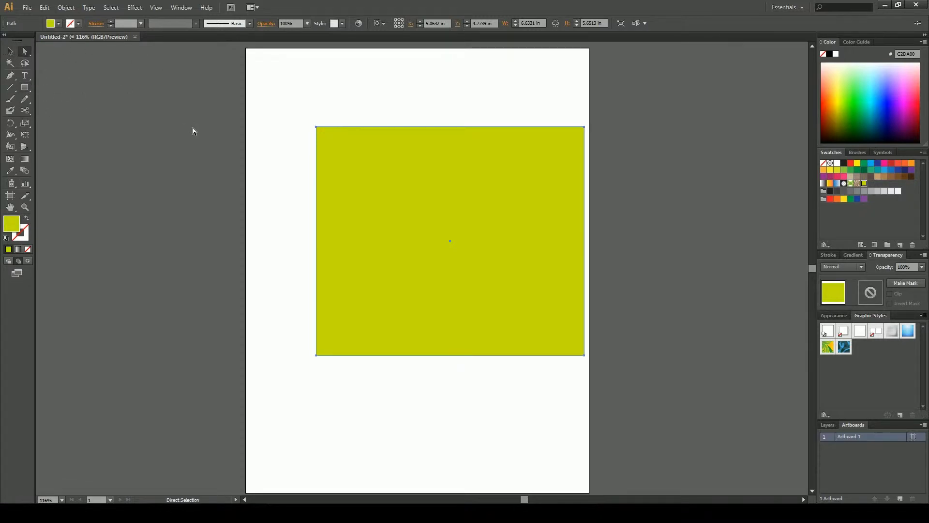
{"action": "key", "text": "v"}
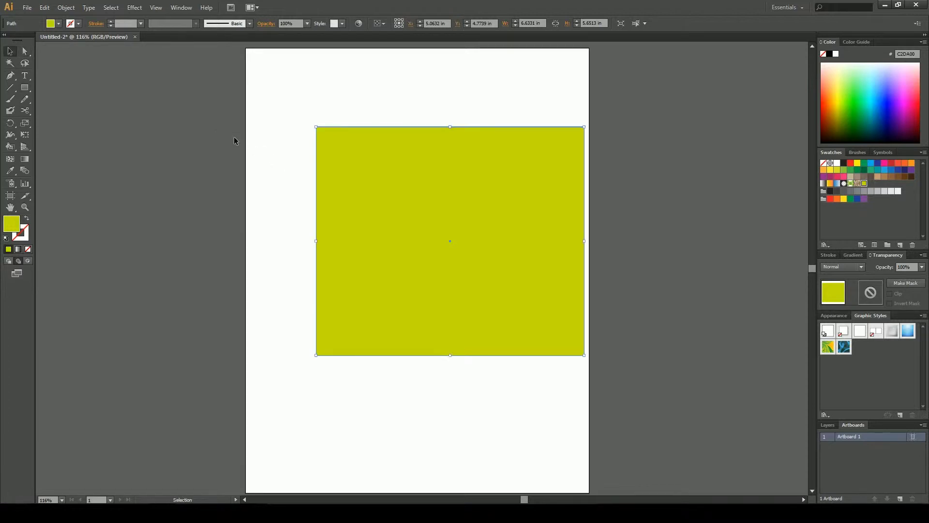
{"action": "key", "text": "a"}
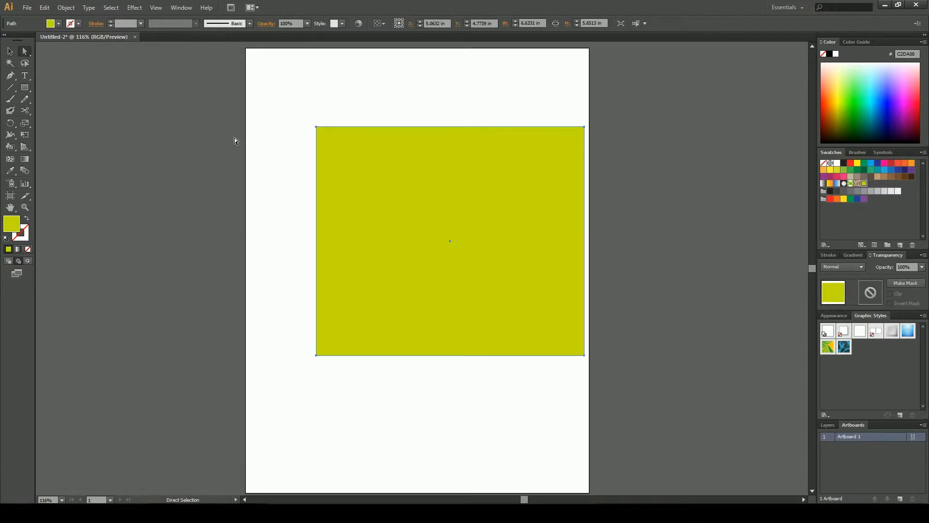
- Move the rectangle so it sits roughly centred horizontally, at about X 4.30 in, Y 4.61 in, and deselect it
{"action": "key", "text": "v"}
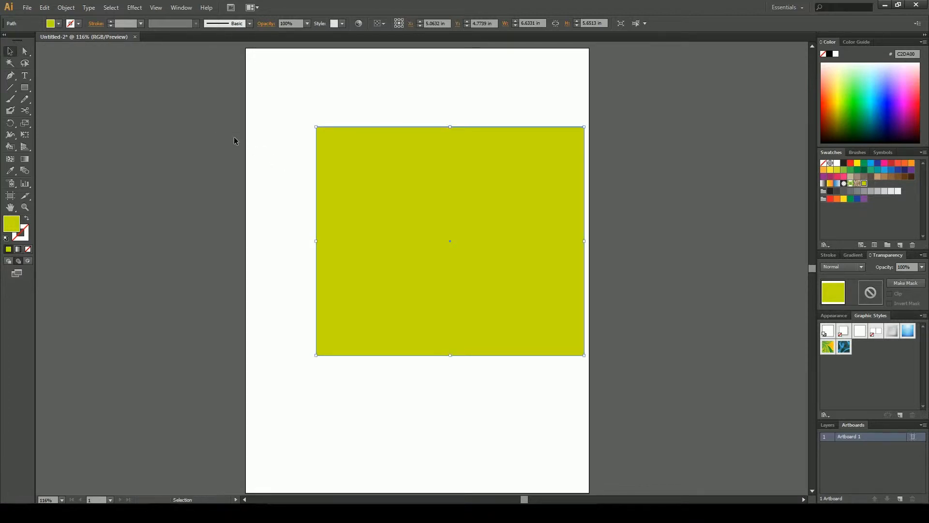
{"action": "left_click", "coordinate": [279, 120]}
{"action": "left_click_drag", "start_coordinate": [394, 204], "coordinate": [352, 203]}
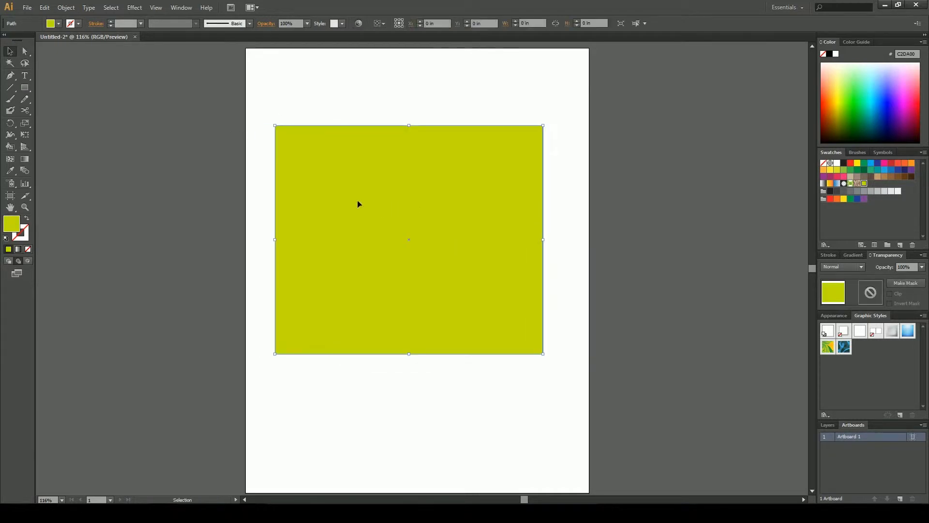
{"action": "left_click", "coordinate": [353, 95]}
{"action": "mouse_move", "coordinate": [393, 166]}
{"action": "left_mouse_down"}
{"action": "mouse_move", "coordinate": [409, 170]}
{"action": "mouse_move", "coordinate": [403, 160]}
{"action": "left_mouse_up"}
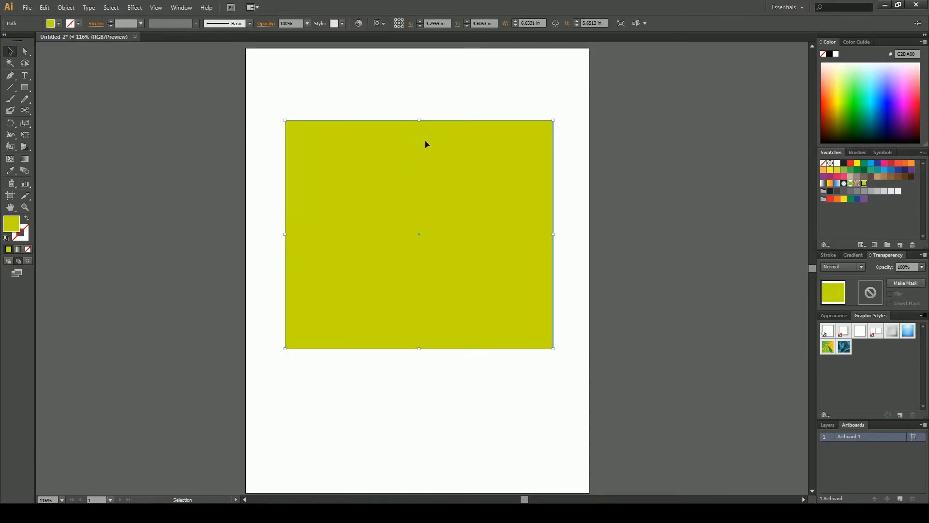
{"action": "left_click", "coordinate": [349, 97]}
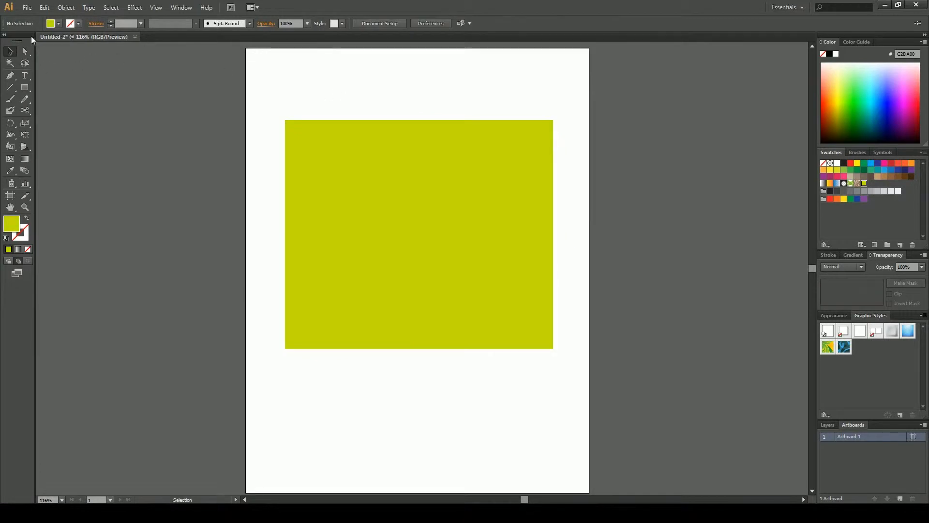
- Select the rectangle and change its fill to black (000000)
{"action": "left_click", "coordinate": [25, 89]}
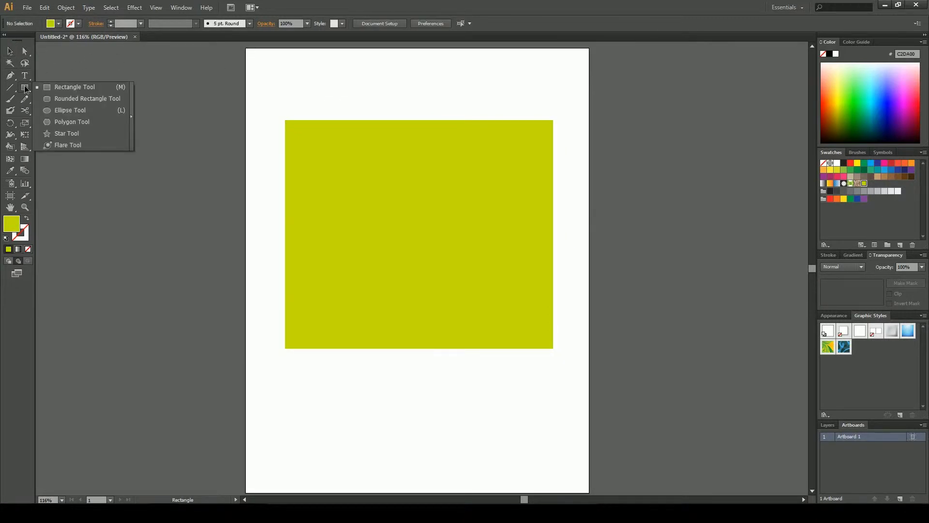
{"action": "left_click", "coordinate": [428, 181]}
{"action": "key", "text": "v"}
{"action": "left_click", "coordinate": [366, 150]}
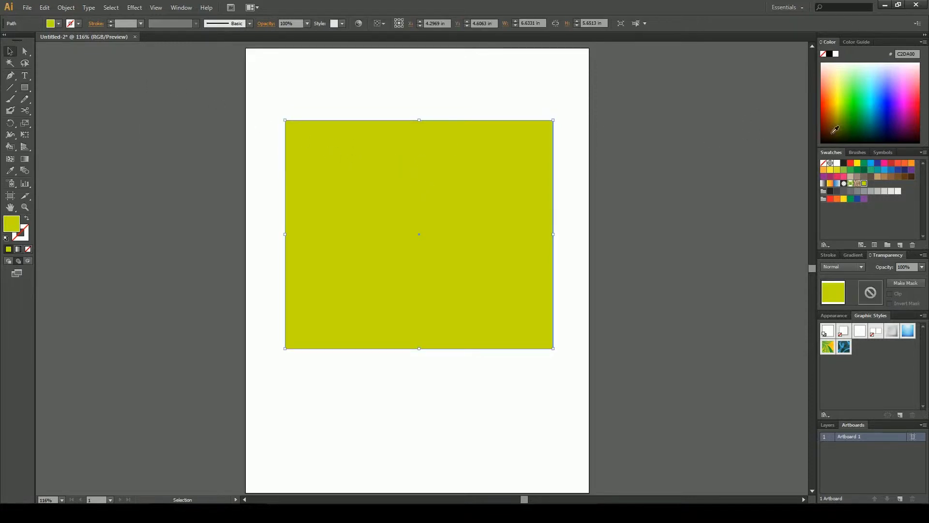
{"action": "left_click", "coordinate": [829, 53]}
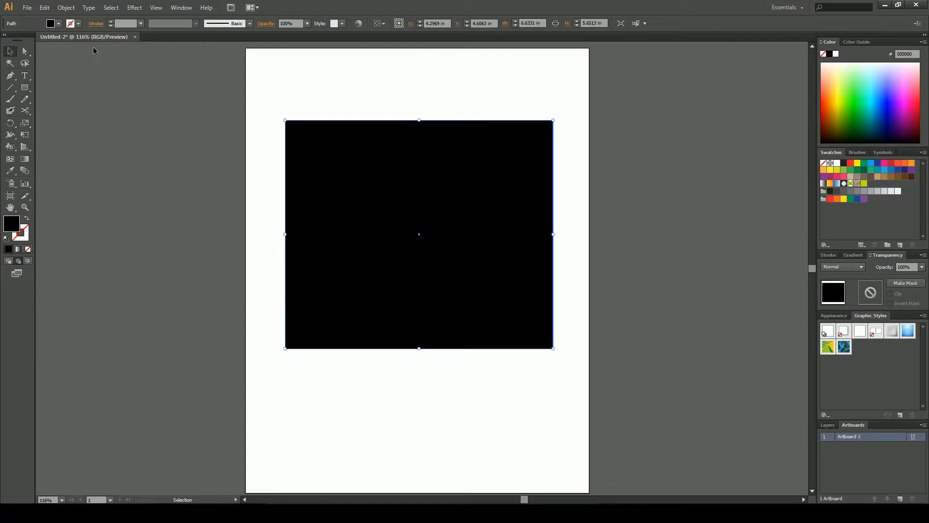
- Draw a second black rectangle about 6.38 by 5.36 in, inset slightly inside the first one
{"action": "left_click", "coordinate": [25, 87]}
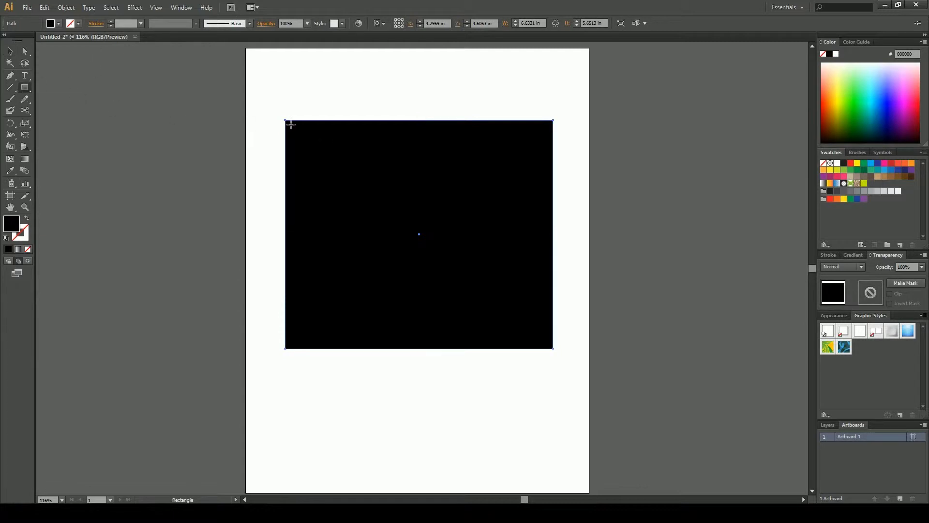
{"action": "left_click_drag", "start_coordinate": [290, 125], "coordinate": [548, 342]}
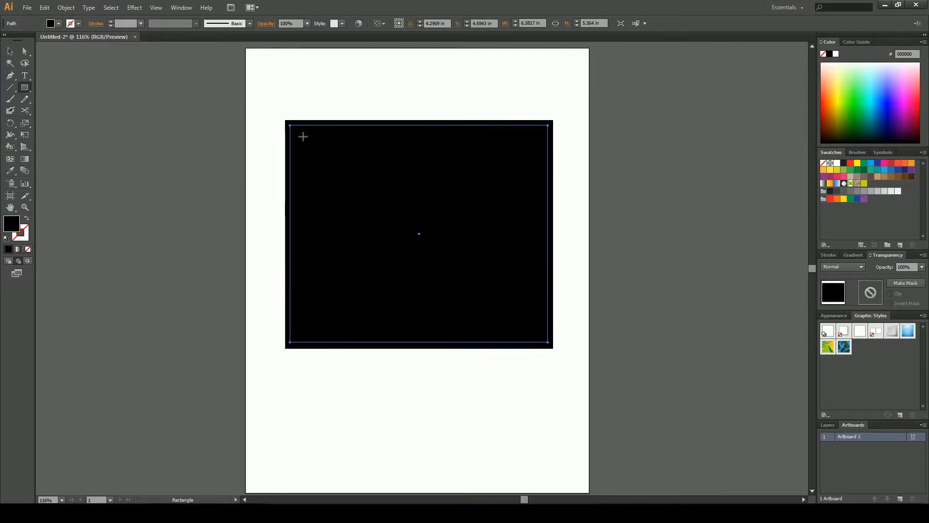
{"action": "key", "text": "v"}
{"action": "left_click", "coordinate": [286, 108]}
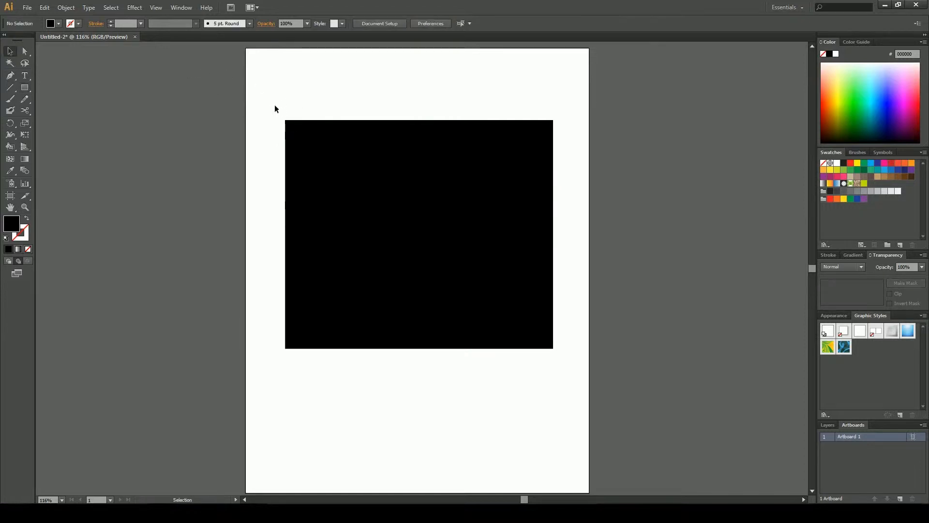
- Make a compound path from the two nested rectangles to cut out a hollow frame
{"action": "left_click_drag", "start_coordinate": [269, 101], "coordinate": [404, 220]}
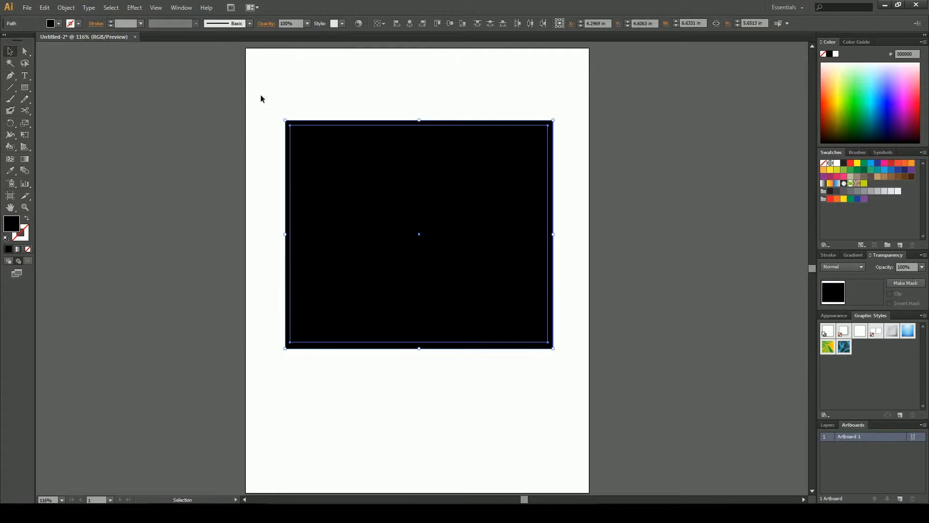
{"action": "left_click", "coordinate": [73, 8]}
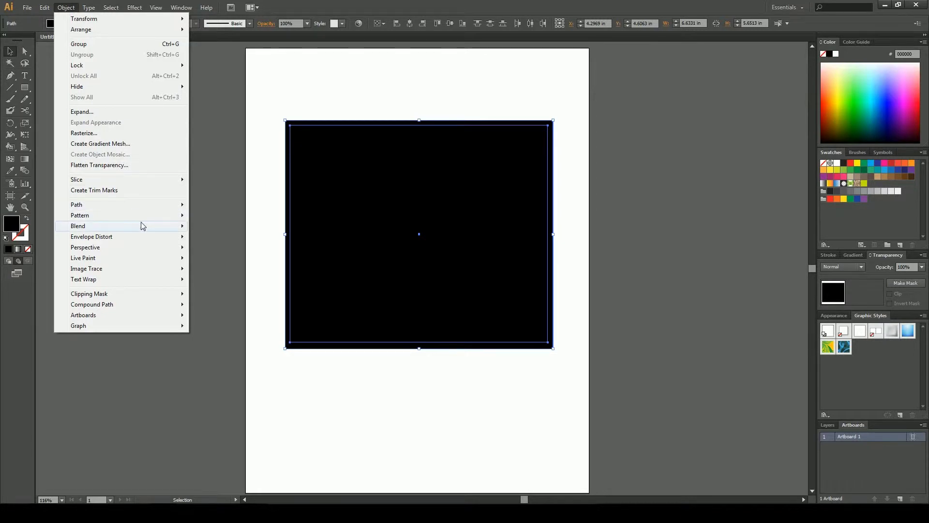
{"action": "mouse_move", "coordinate": [142, 226]}
{"action": "mouse_move", "coordinate": [138, 304]}
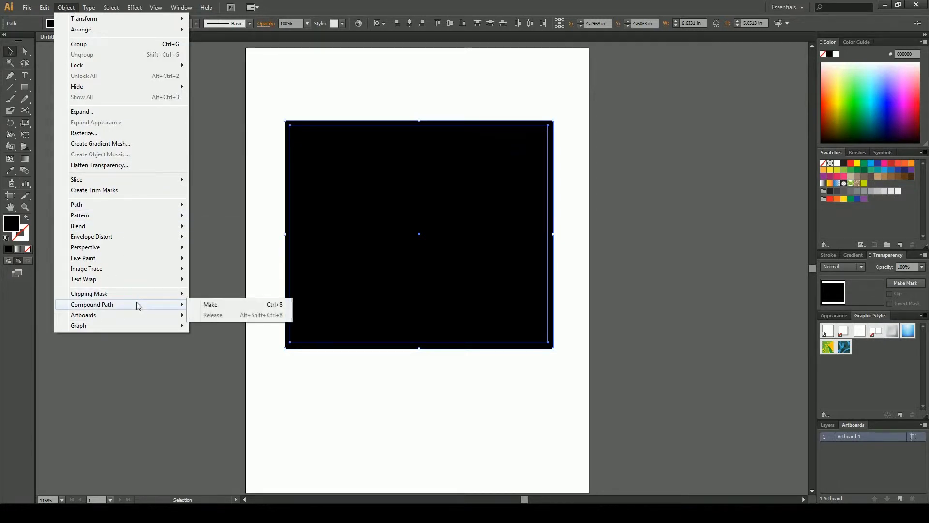
{"action": "left_click", "coordinate": [230, 308]}
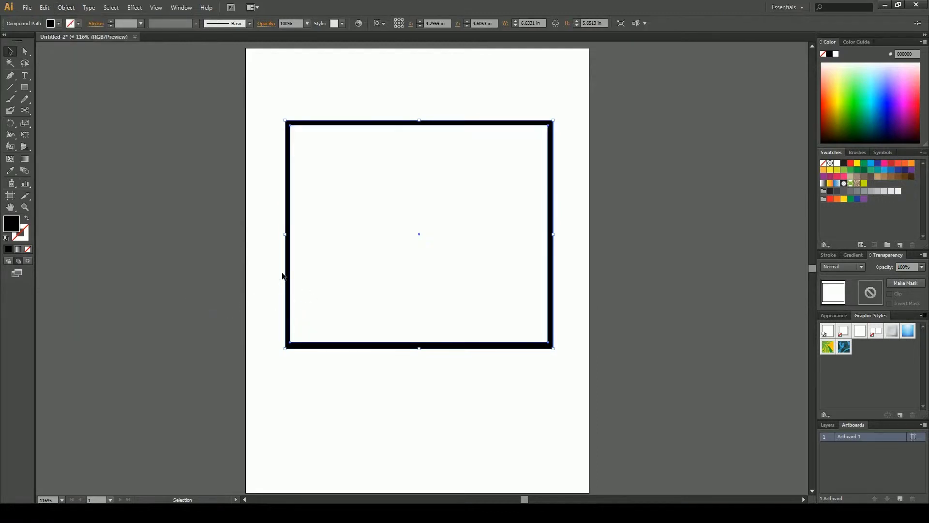
{"action": "left_click", "coordinate": [239, 267]}
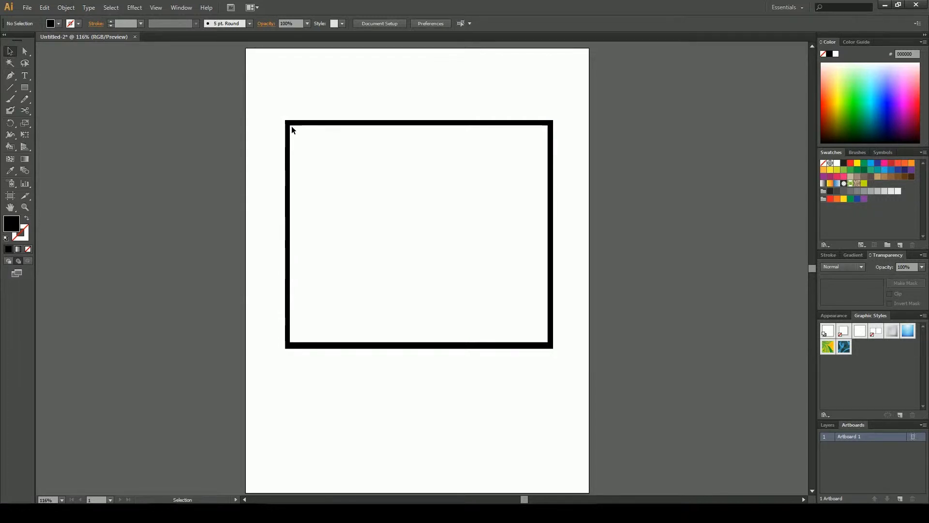
- Check the frame's outline and hollow centre by selecting and deselecting the compound path
{"action": "left_click_drag", "start_coordinate": [272, 114], "coordinate": [339, 179]}
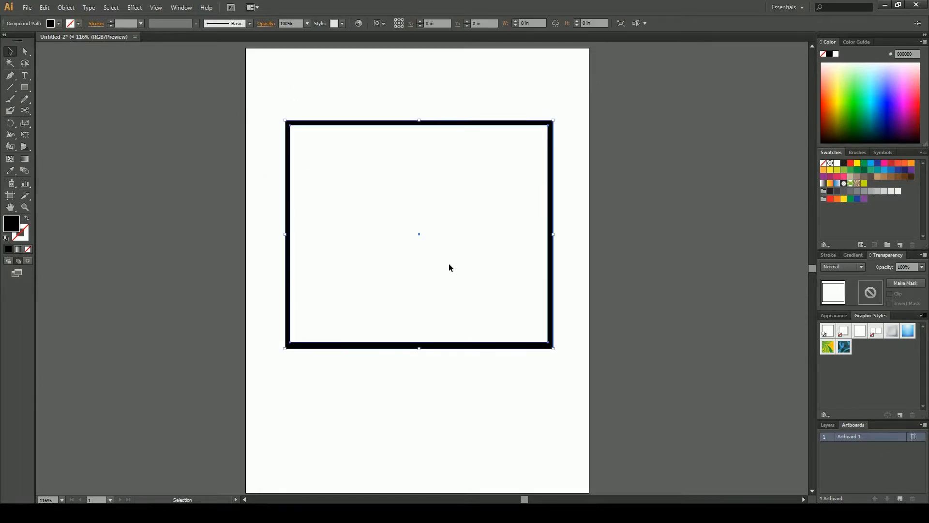
{"action": "left_click", "coordinate": [377, 169]}
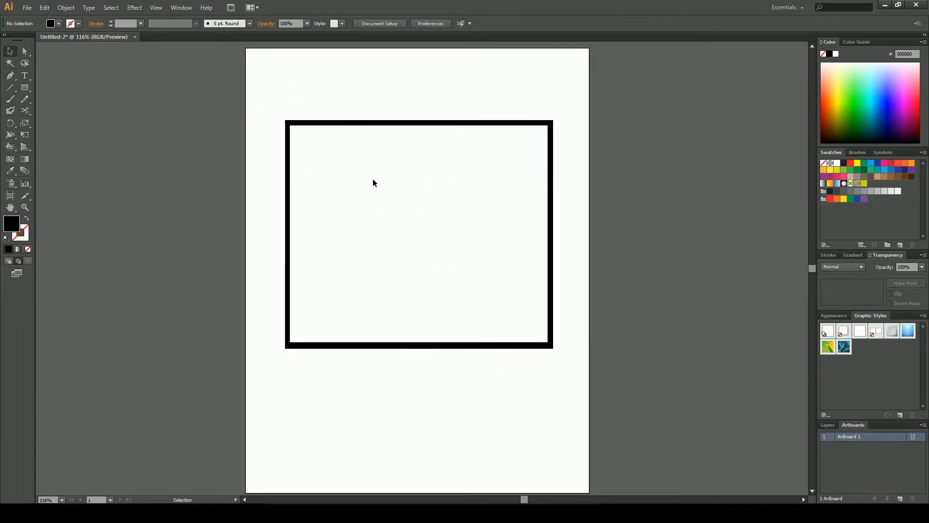
{"action": "left_click_drag", "start_coordinate": [417, 162], "coordinate": [480, 295]}
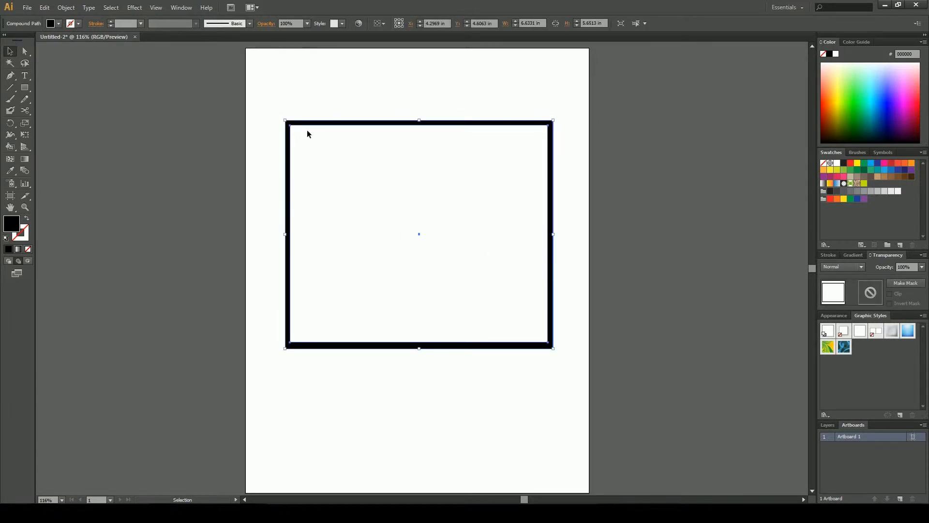
- Delete the rectangular frame from the artboard
{"action": "left_click", "coordinate": [287, 95]}
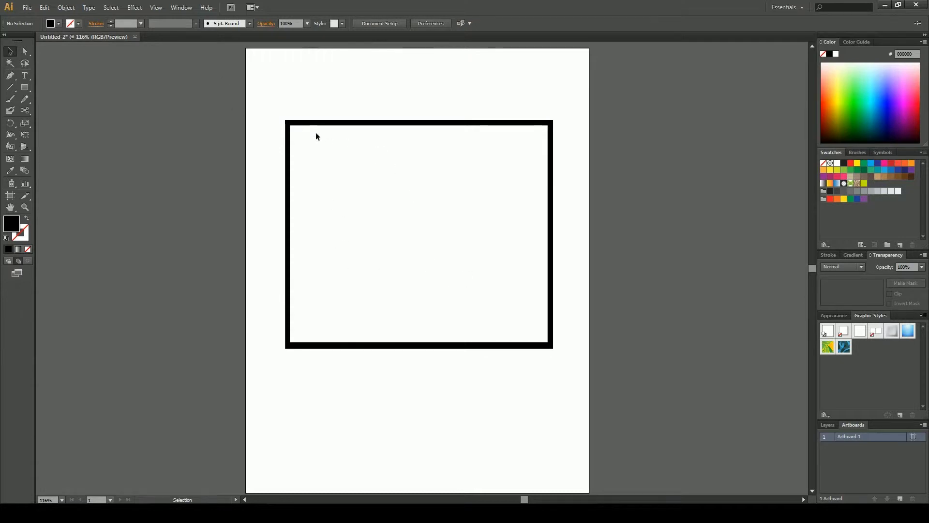
{"action": "left_click_drag", "start_coordinate": [264, 90], "coordinate": [421, 199]}
{"action": "key", "text": "Delete"}
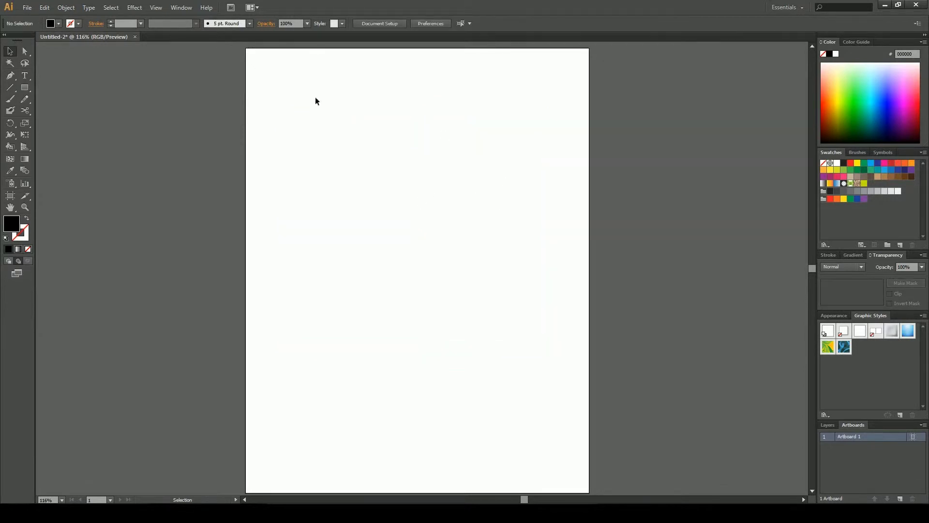
- Draw a black rectangle and enlarge it to cover nearly the whole artboard, leaving a narrow white margin
{"action": "left_click", "coordinate": [23, 90]}
{"action": "left_click_drag", "start_coordinate": [321, 139], "coordinate": [563, 399]}
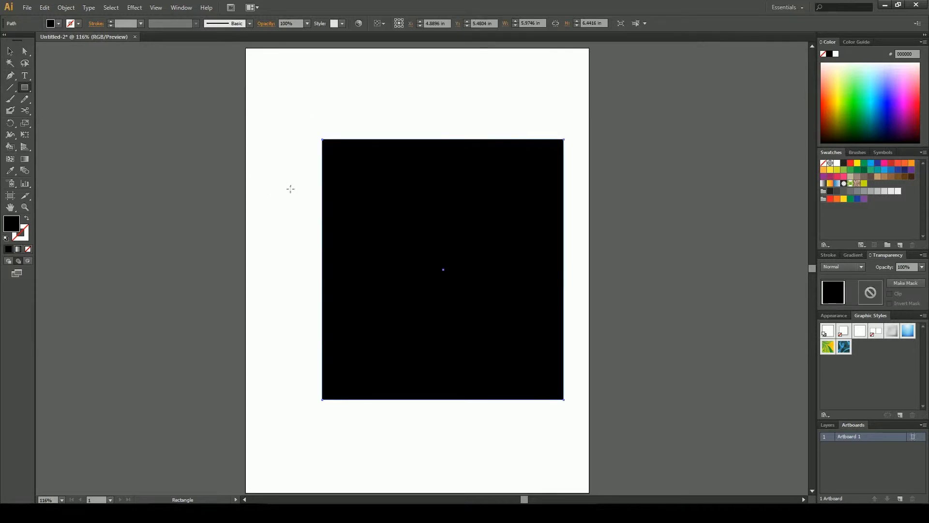
{"action": "key", "text": "v"}
{"action": "left_click_drag", "start_coordinate": [321, 139], "coordinate": [252, 56]}
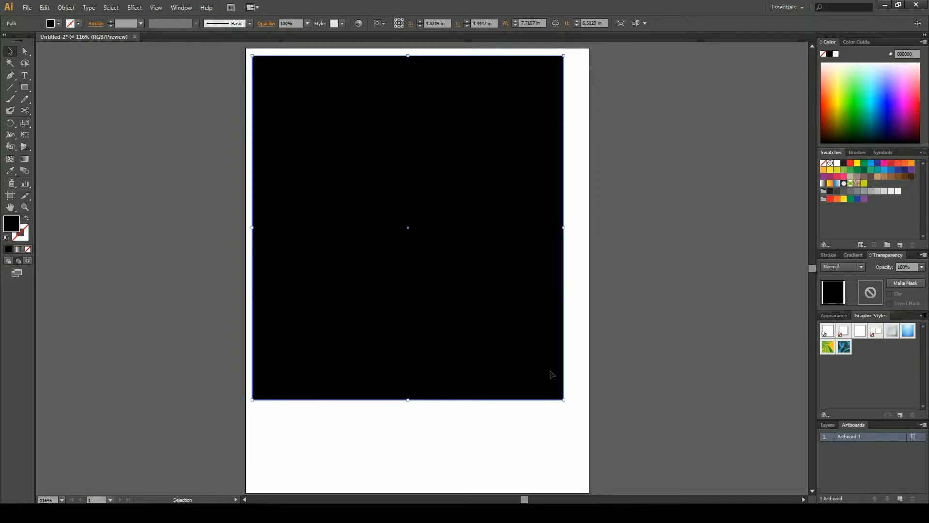
{"action": "left_click_drag", "start_coordinate": [563, 400], "coordinate": [581, 478]}
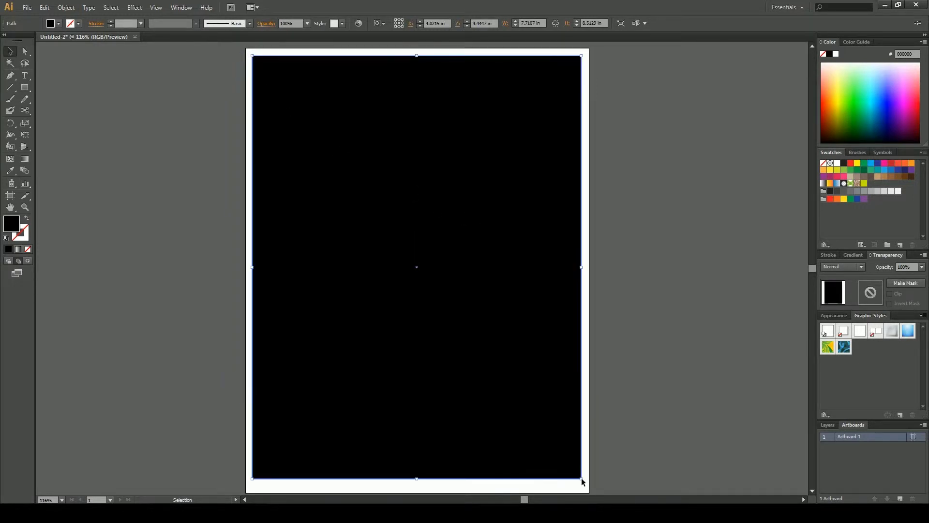
{"action": "left_click", "coordinate": [634, 342]}
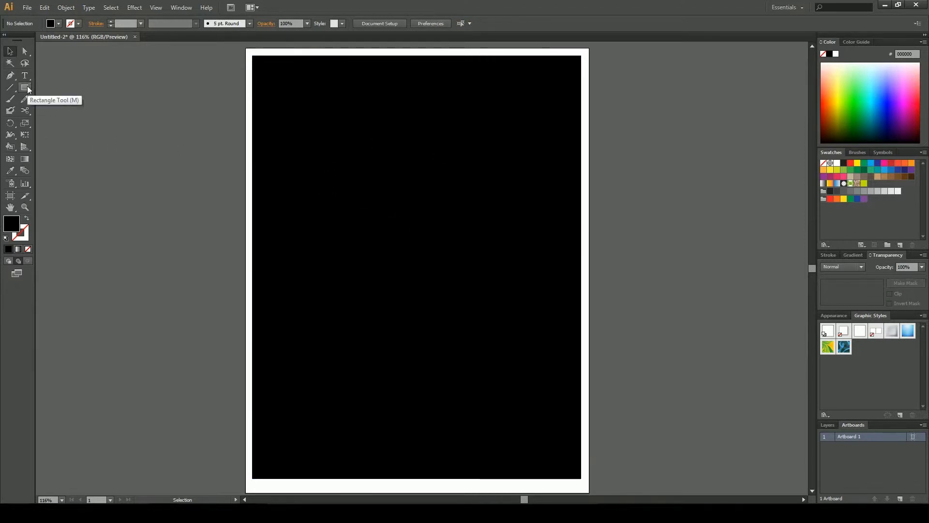
- Draw an upright three-point star as a black triangle about 3.38 by 2.93 in, on the pasteboard beside the artboard's upper part
{"action": "left_click_drag", "start_coordinate": [28, 88], "coordinate": [87, 139]}
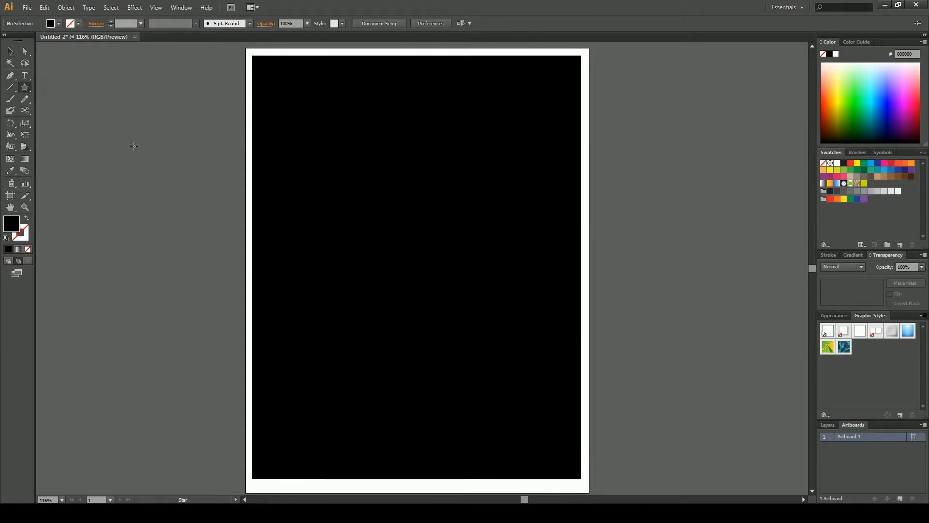
{"action": "left_click_drag", "start_coordinate": [149, 149], "coordinate": [81, 108]}
{"action": "key", "text": "Down"}
{"action": "key", "text": "Down"}
{"action": "key", "text": "v"}
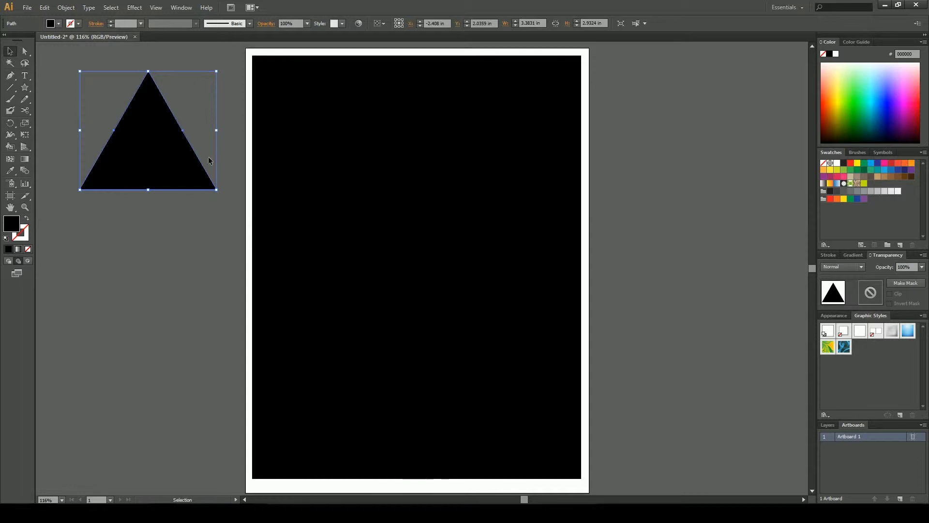
- Reflect the triangle across the horizontal axis so it points downward
{"action": "left_click", "coordinate": [69, 8]}
{"action": "mouse_move", "coordinate": [113, 21]}
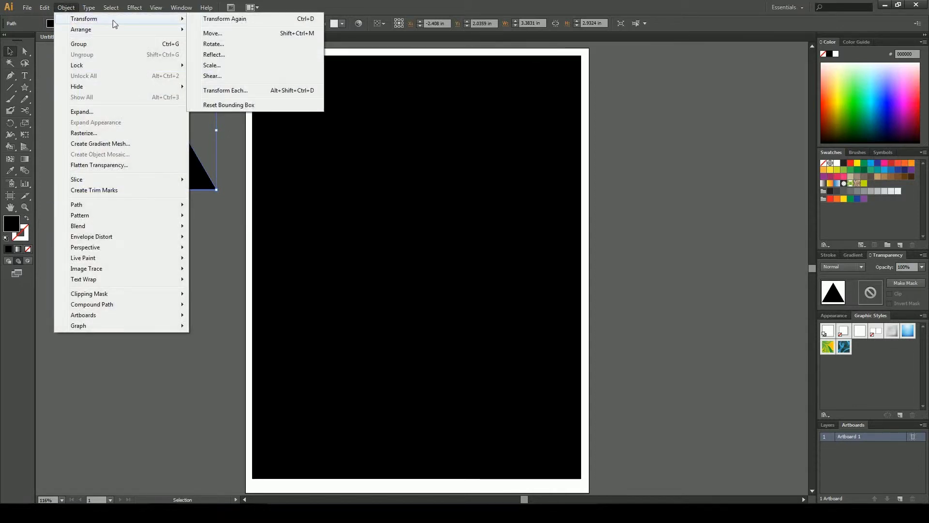
{"action": "left_click", "coordinate": [249, 55]}
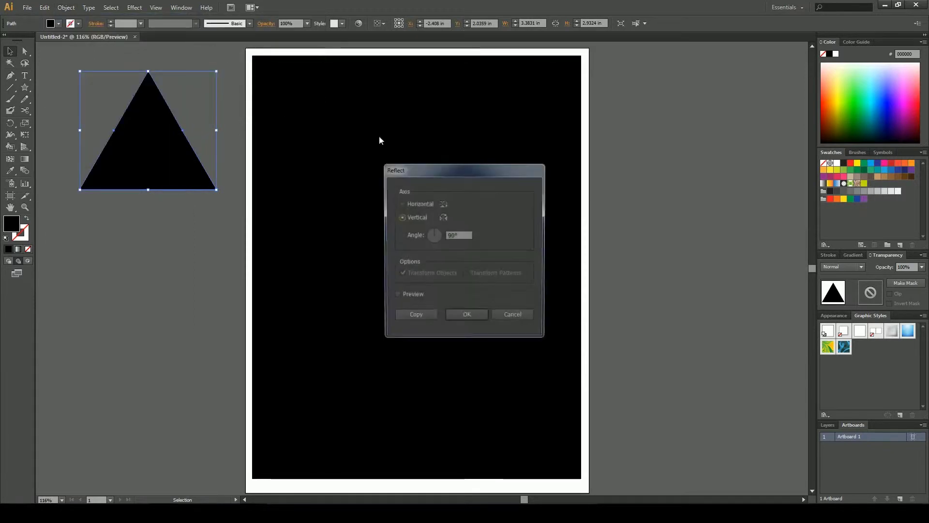
{"action": "left_click", "coordinate": [415, 205]}
{"action": "left_click", "coordinate": [467, 318]}
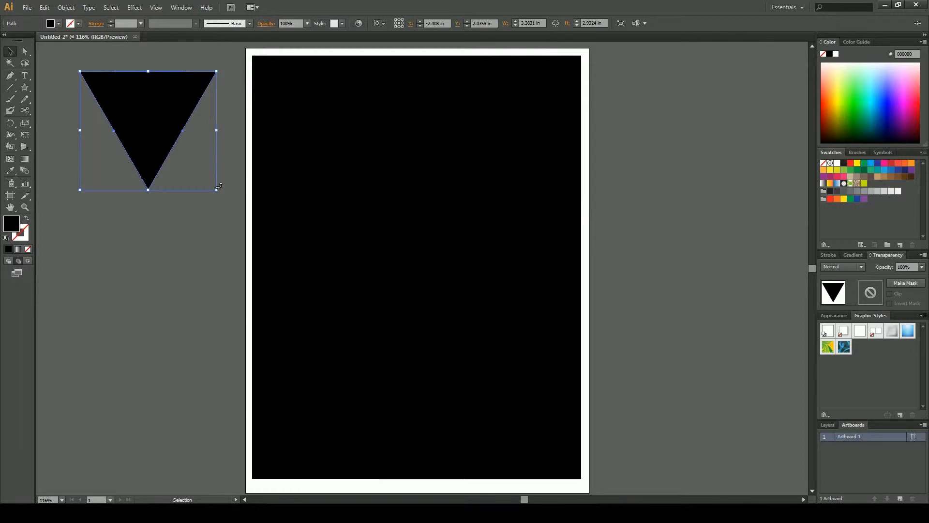
{"action": "left_click_drag", "start_coordinate": [219, 186], "coordinate": [212, 338]}
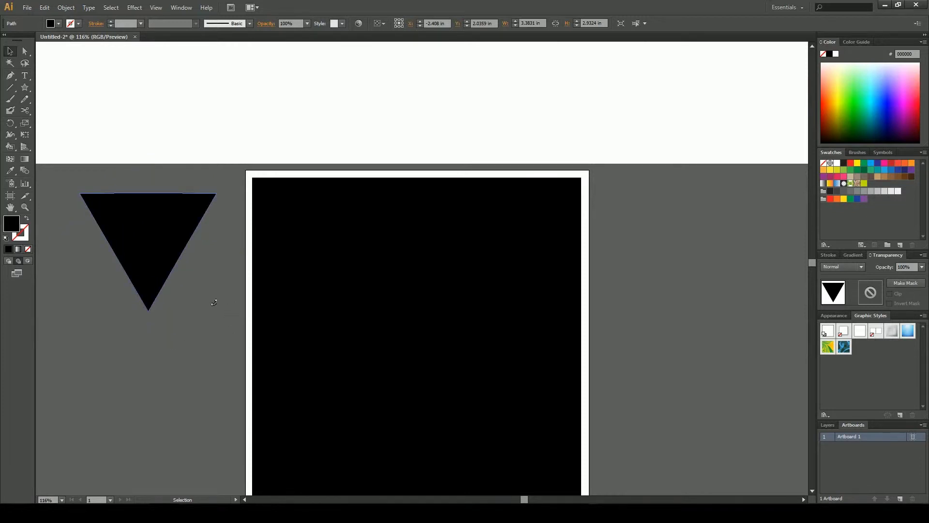
- Add two anchor points on the inverted triangle's top edge, one midway between each corner and the edge's center
{"action": "left_click_drag", "start_coordinate": [214, 302], "coordinate": [202, 292]}
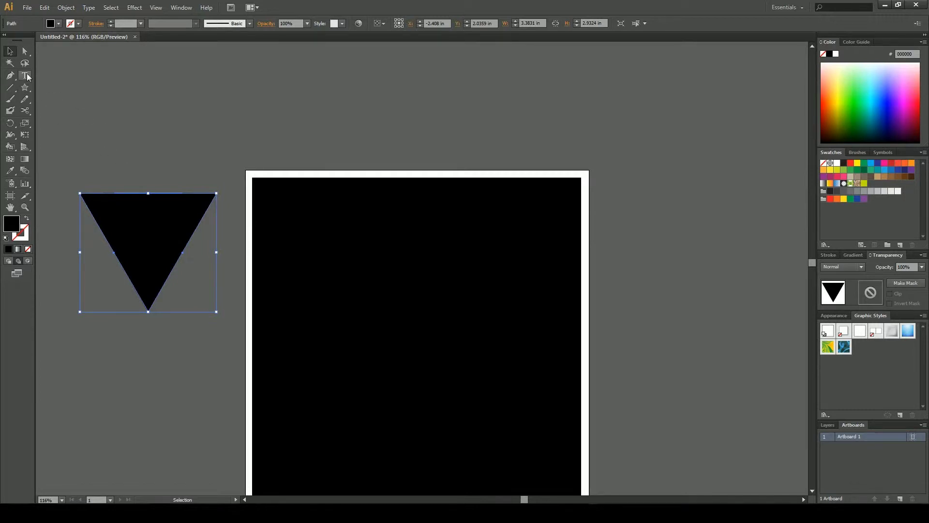
{"action": "left_click", "coordinate": [10, 75]}
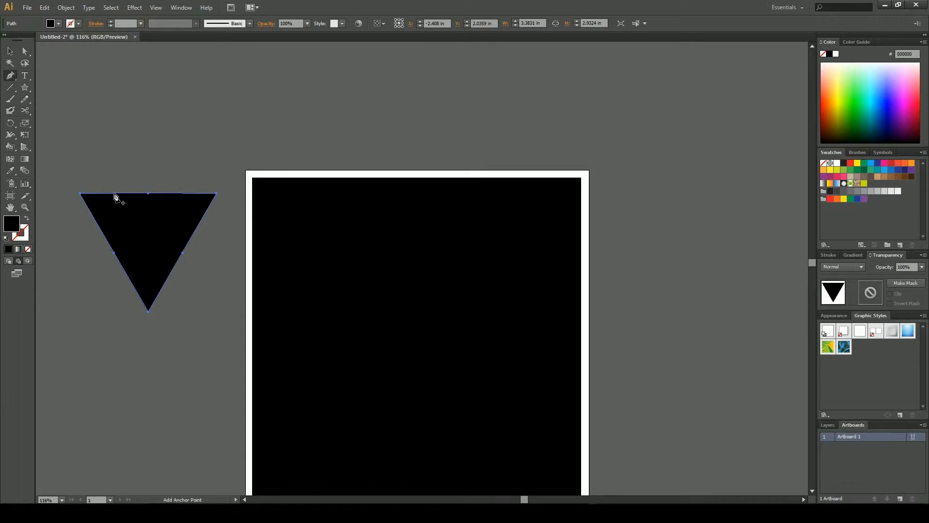
{"action": "left_click", "coordinate": [115, 194]}
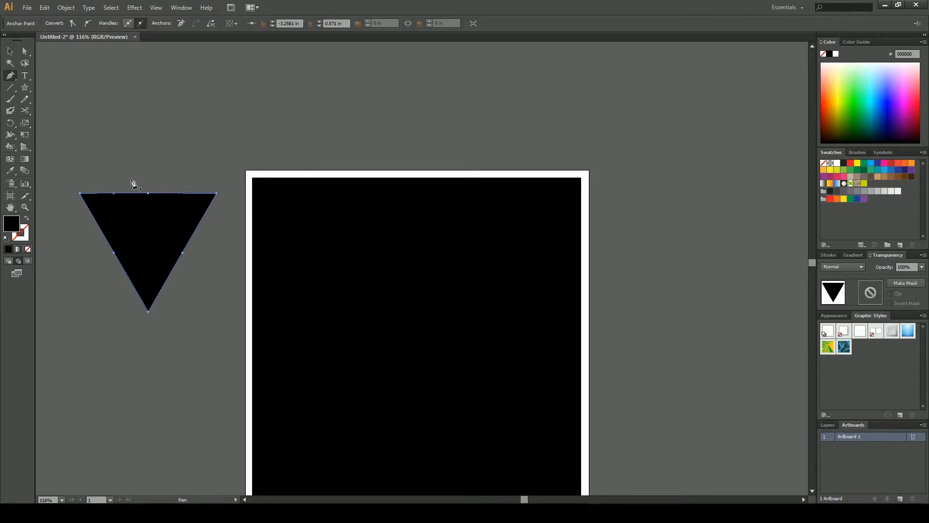
{"action": "left_click", "coordinate": [185, 194]}
- Raise the two added anchor points together by about 0.9 in to form an angular heart with a central notch
{"action": "left_click", "coordinate": [25, 51]}
{"action": "left_click", "coordinate": [114, 193]}
{"action": "left_click_drag", "start_coordinate": [168, 184], "coordinate": [197, 210]}
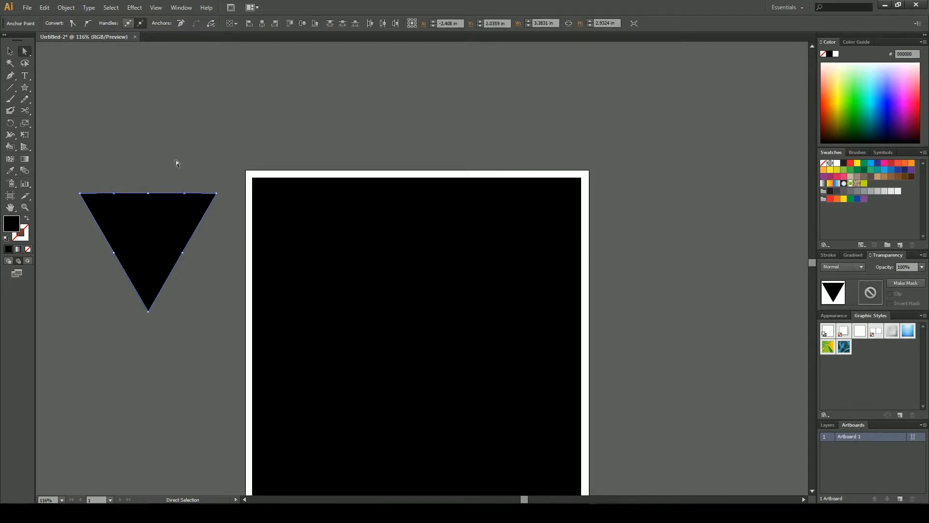
{"action": "key", "text": "Up"}
{"action": "key", "text": "Up"}
{"action": "key", "text": "Up"}
{"action": "key", "text": "Up"}
{"action": "key", "text": "Up"}
{"action": "key", "text": "Up"}
{"action": "key", "text": "Up"}
{"action": "key", "text": "Up"}
{"action": "key", "text": "Up"}
{"action": "key", "text": "Up"}
{"action": "key", "text": "Up"}
{"action": "key", "text": "Up"}
{"action": "key", "text": "Up"}
{"action": "key", "text": "Up"}
{"action": "key", "text": "Up"}
{"action": "key", "text": "Up"}
{"action": "key", "text": "Up"}
{"action": "key", "text": "Up"}
{"action": "key", "text": "Up"}
{"action": "key", "text": "Up"}
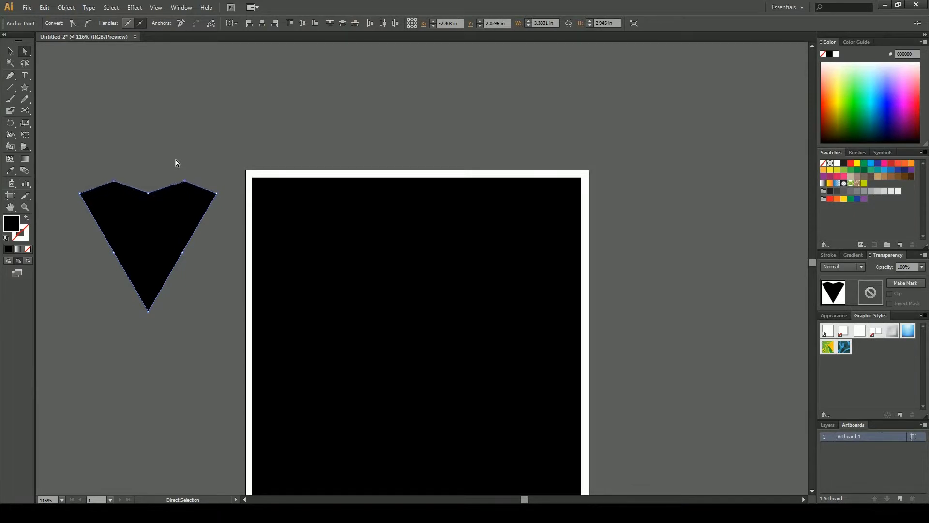
{"action": "key", "text": "Up"}
{"action": "key", "text": "Up"}
{"action": "key", "text": "Up"}
{"action": "key", "text": "Up"}
{"action": "key", "text": "Up"}
{"action": "key", "text": "Up"}
{"action": "key", "text": "Up"}
{"action": "key", "text": "Up"}
{"action": "key", "text": "Up"}
{"action": "key", "text": "Up"}
{"action": "key", "text": "Up"}
{"action": "key", "text": "Up"}
{"action": "key", "text": "Up"}
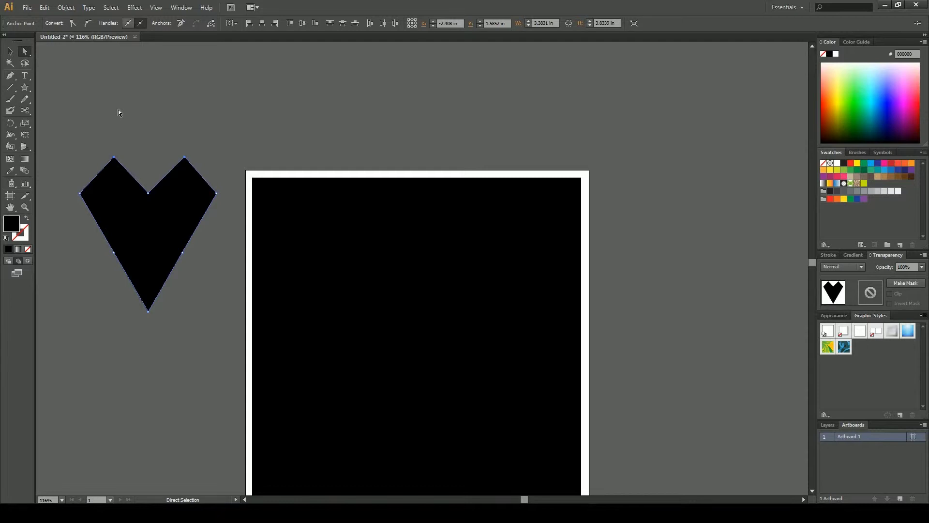
{"action": "left_click", "coordinate": [138, 102]}
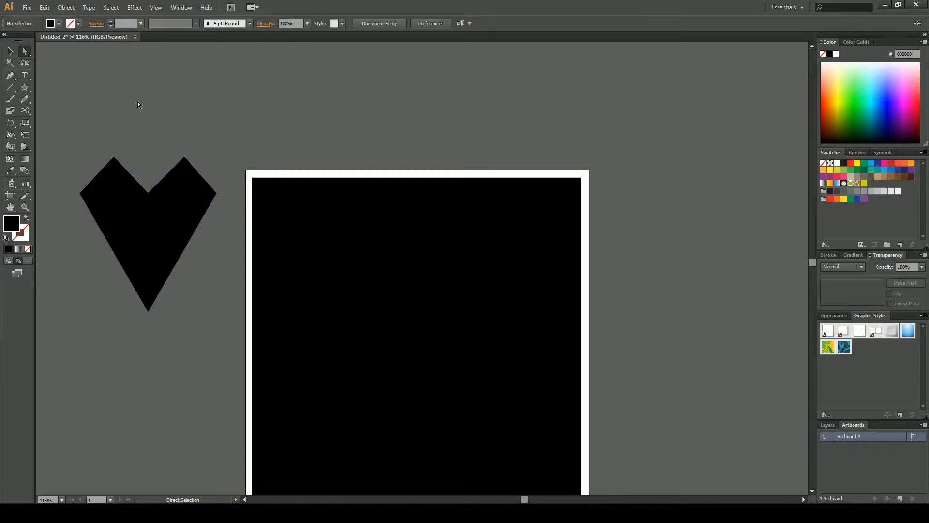
- Delete the redundant anchor points halfway along the heart's two long slanted sides
{"action": "left_click", "coordinate": [138, 181]}
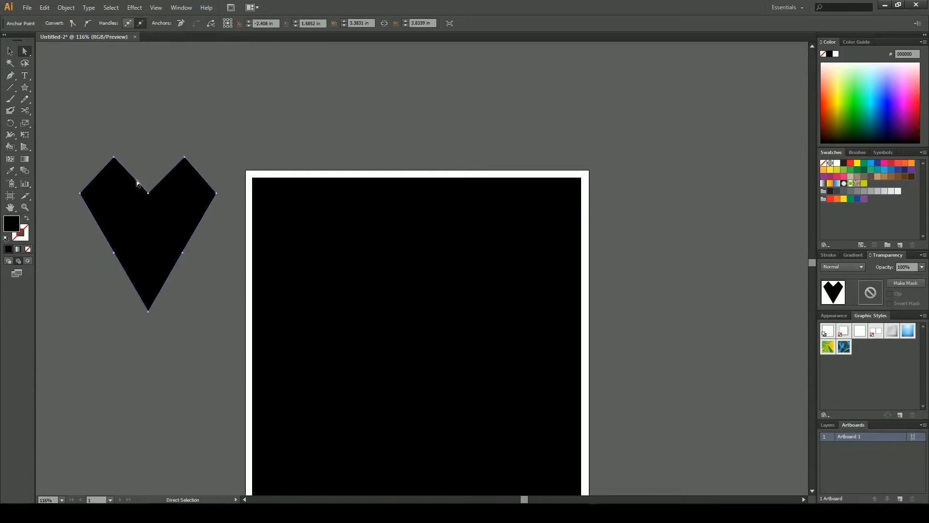
{"action": "key", "text": "p"}
{"action": "left_click", "coordinate": [182, 253]}
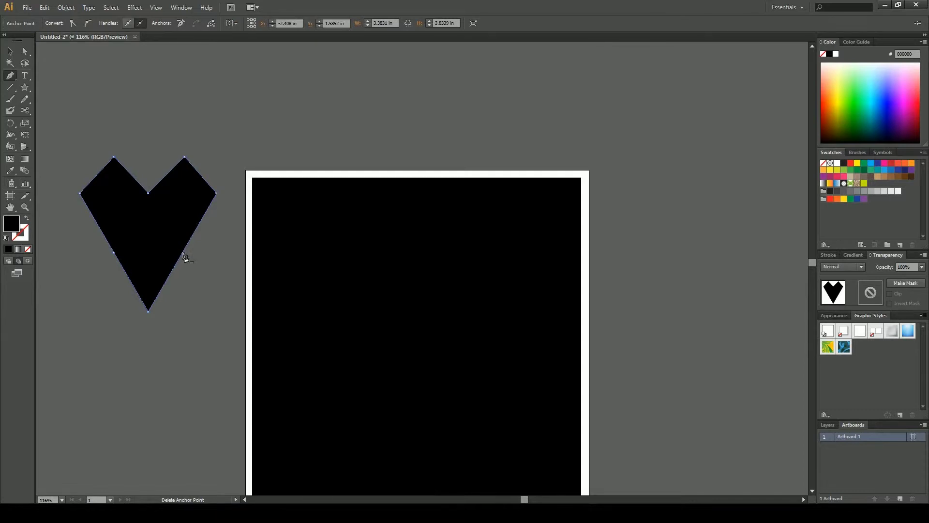
{"action": "left_click", "coordinate": [116, 256]}
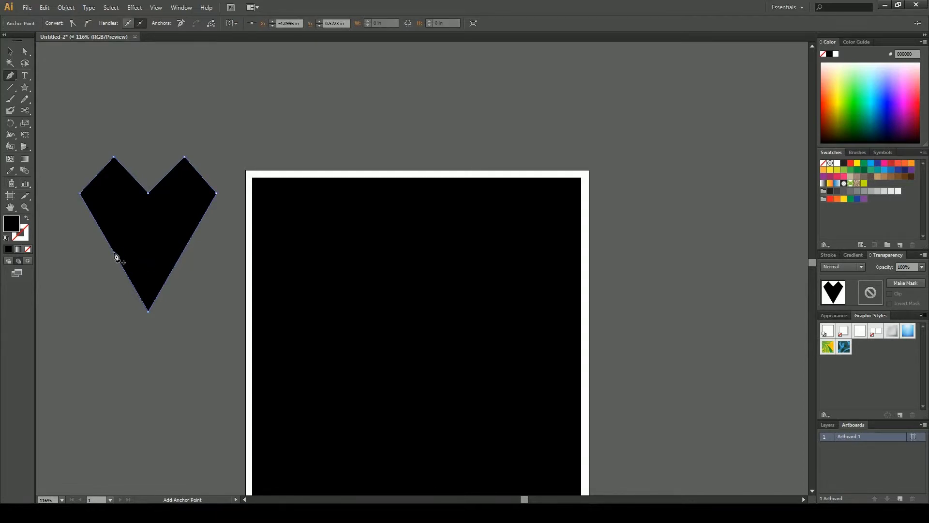
{"action": "key", "text": "a"}
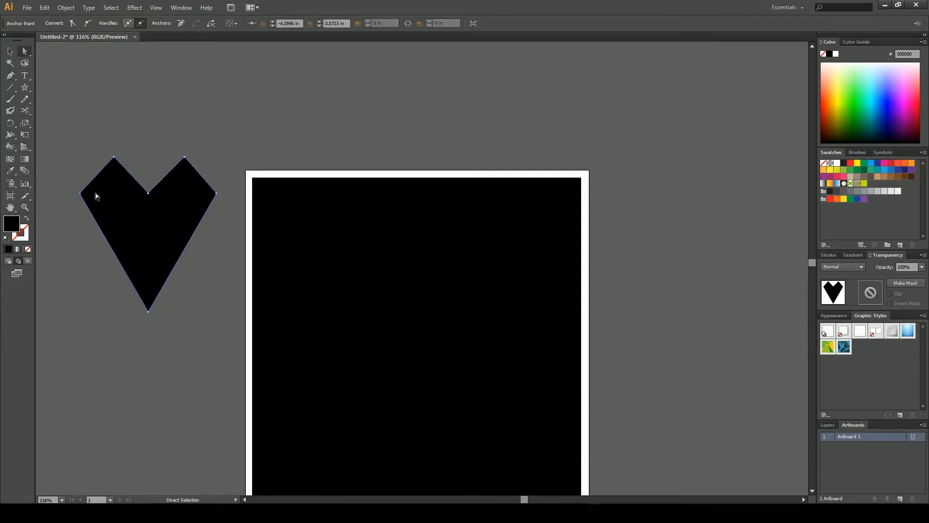
- Convert the heart's two upper peaks and two outer side corners to smooth anchor points
{"action": "left_click", "coordinate": [56, 118]}
{"action": "left_click", "coordinate": [118, 217]}
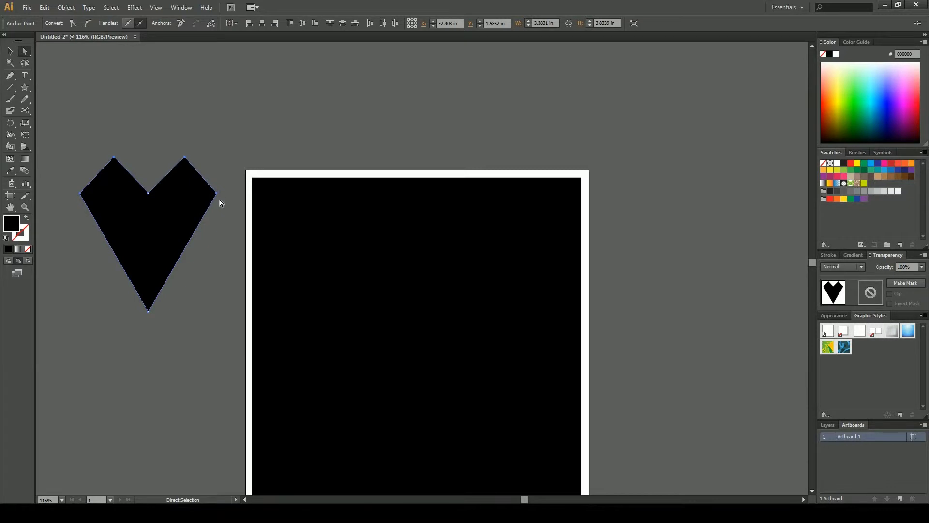
{"action": "left_click", "coordinate": [86, 25]}
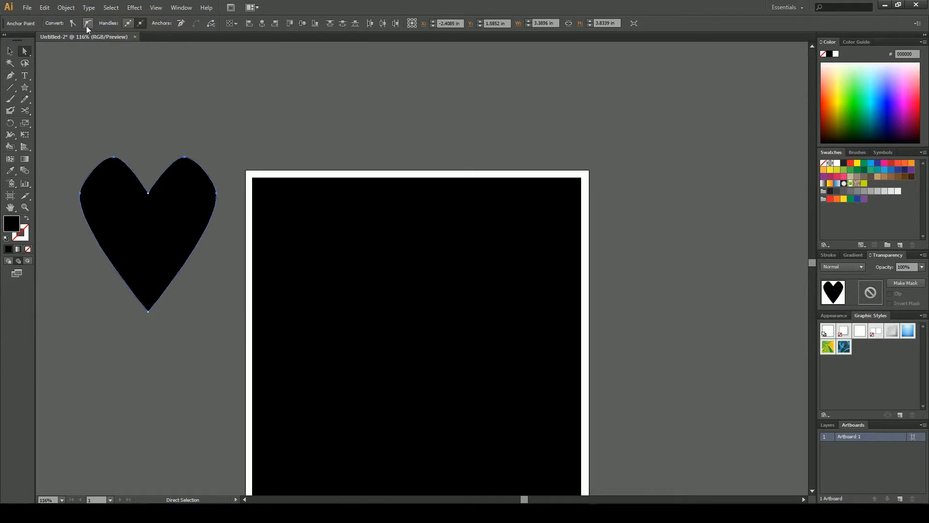
{"action": "left_click", "coordinate": [148, 131]}
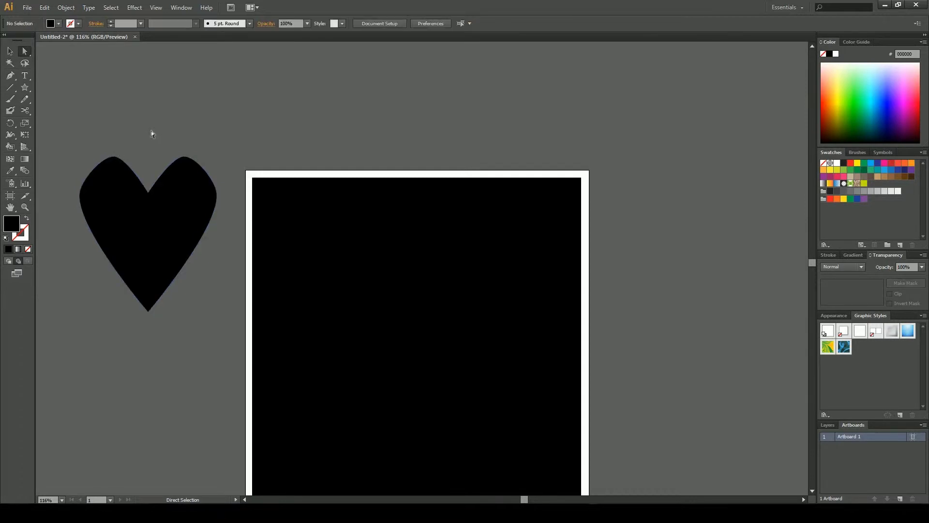
- Round out the heart's left lobe by bulging its outer and inner curve segments
{"action": "left_click", "coordinate": [115, 157]}
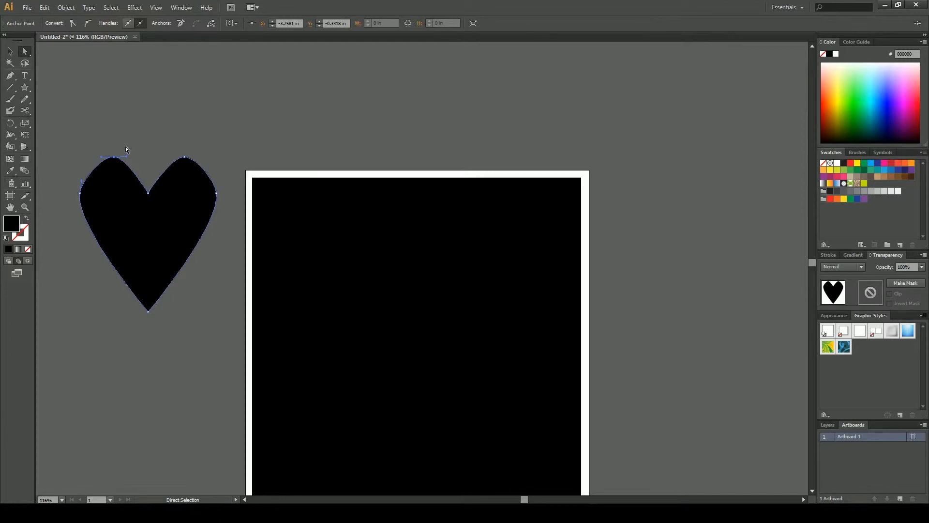
{"action": "left_click", "coordinate": [89, 153]}
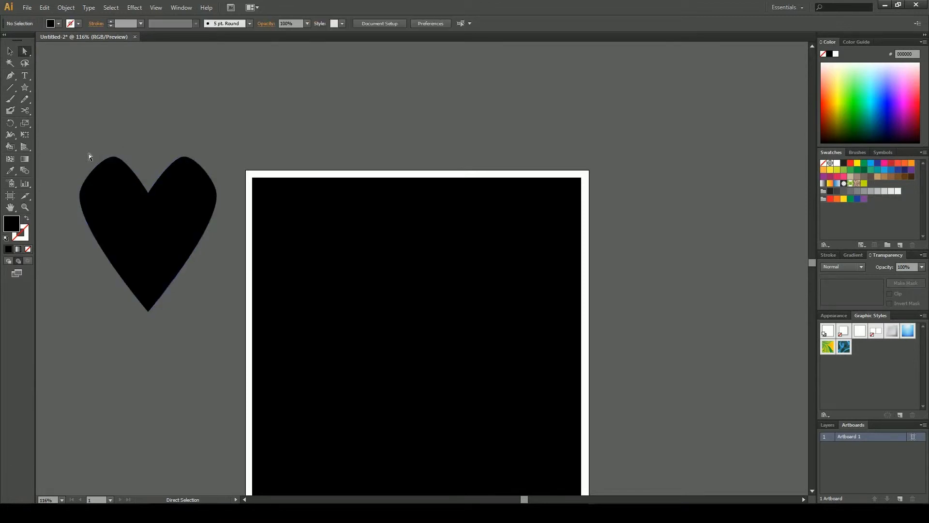
{"action": "left_click", "coordinate": [99, 178]}
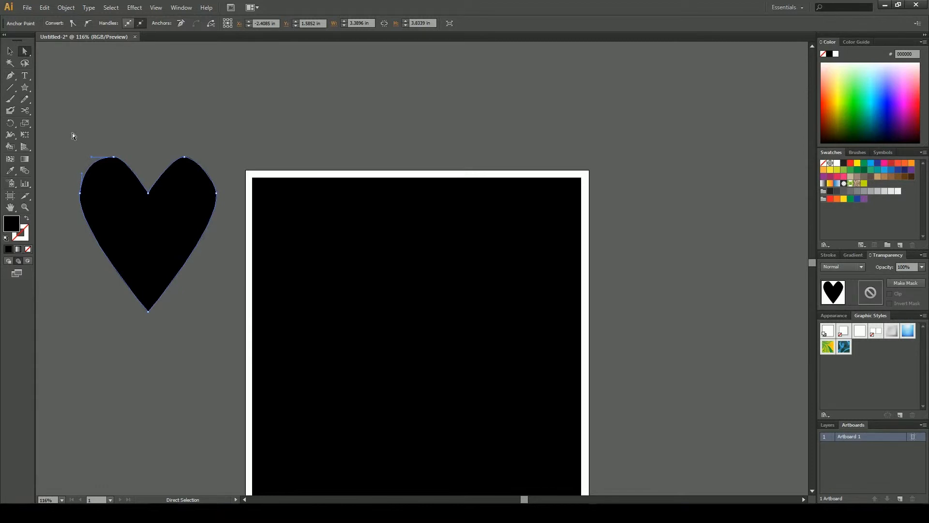
{"action": "left_click", "coordinate": [74, 132]}
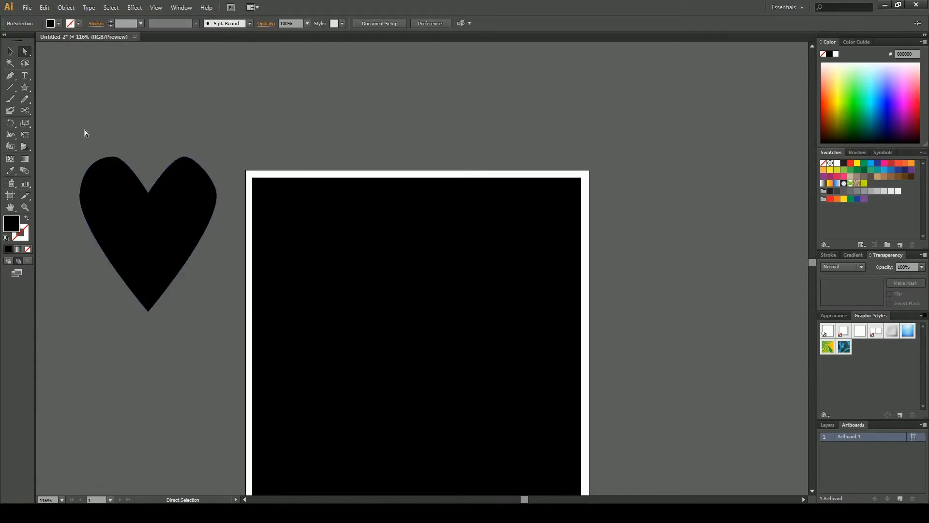
{"action": "left_click", "coordinate": [130, 182]}
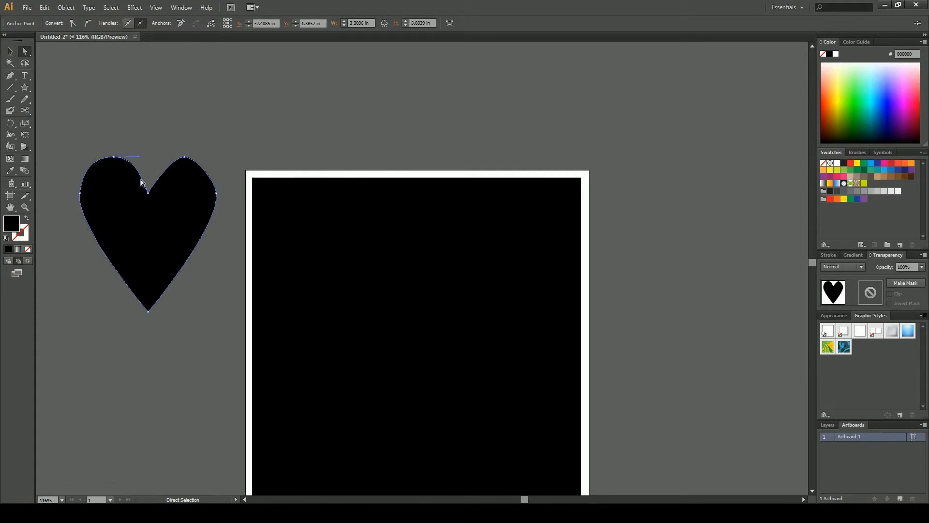
{"action": "left_click_drag", "start_coordinate": [144, 184], "coordinate": [148, 187]}
{"action": "left_click", "coordinate": [148, 163]}
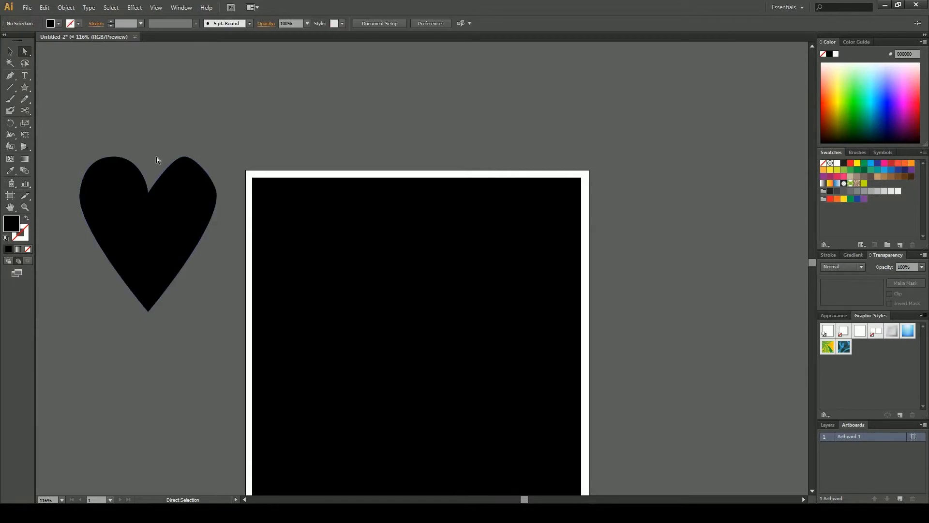
- Adjust the lower direction handle of the heart's leftmost anchor point to smooth the left side's curve
{"action": "left_click", "coordinate": [79, 200]}
{"action": "left_click", "coordinate": [80, 194]}
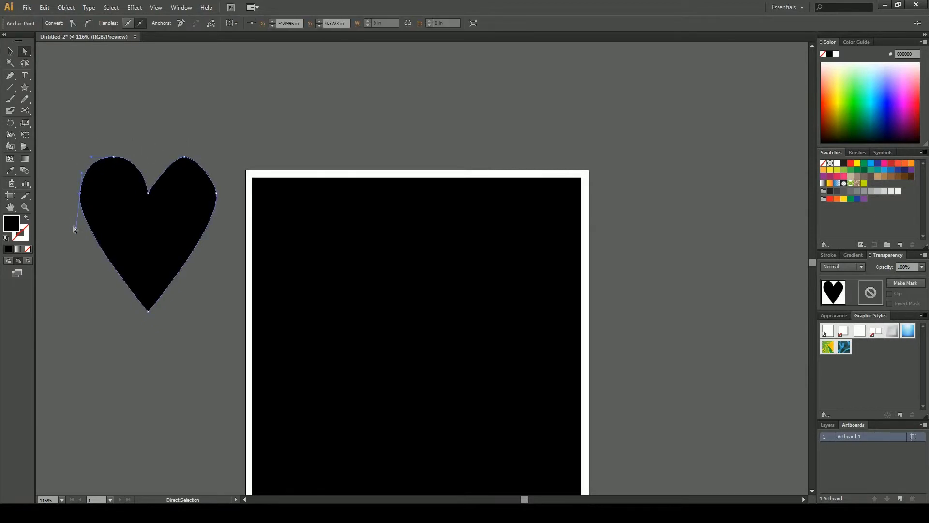
{"action": "left_click_drag", "start_coordinate": [77, 227], "coordinate": [77, 232]}
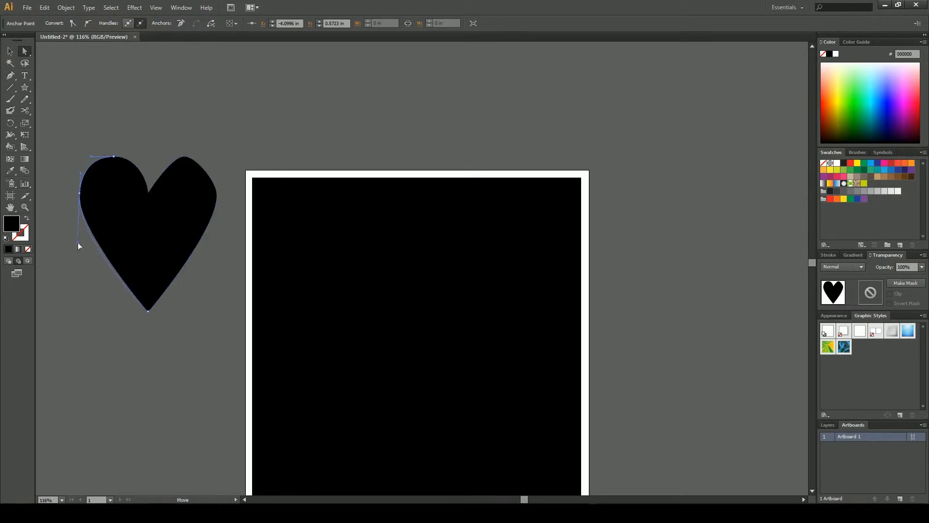
{"action": "left_click", "coordinate": [84, 245]}
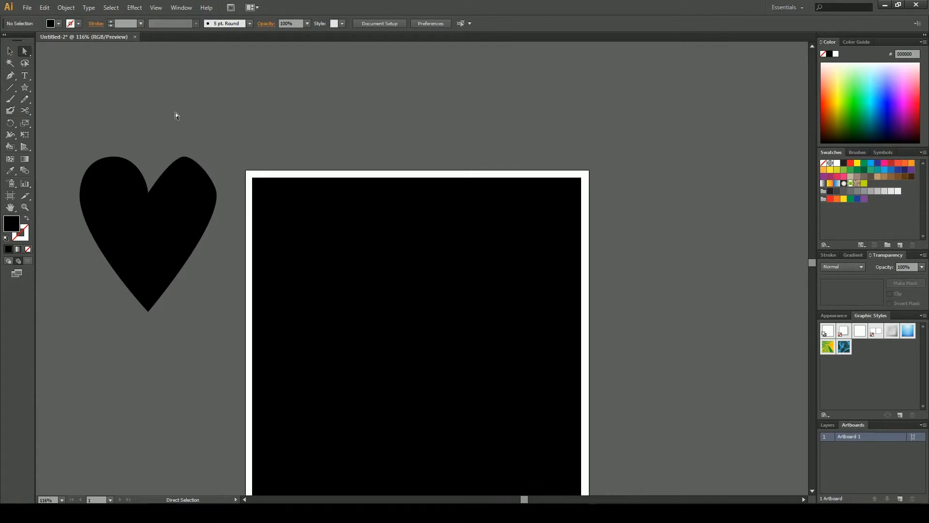
- Delete the right lobe's peak and side anchor points so only the left half of the heart remains
{"action": "left_click_drag", "start_coordinate": [168, 156], "coordinate": [224, 222]}
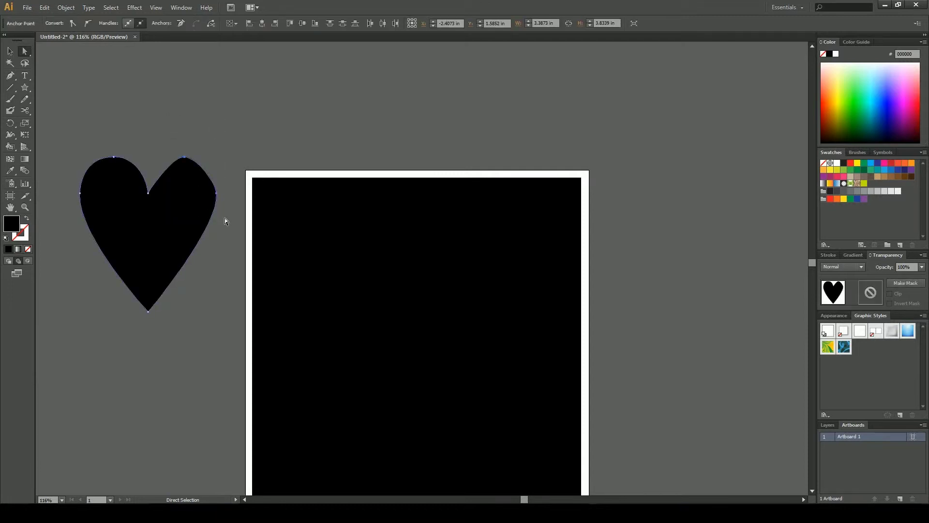
{"action": "key", "text": "Delete"}
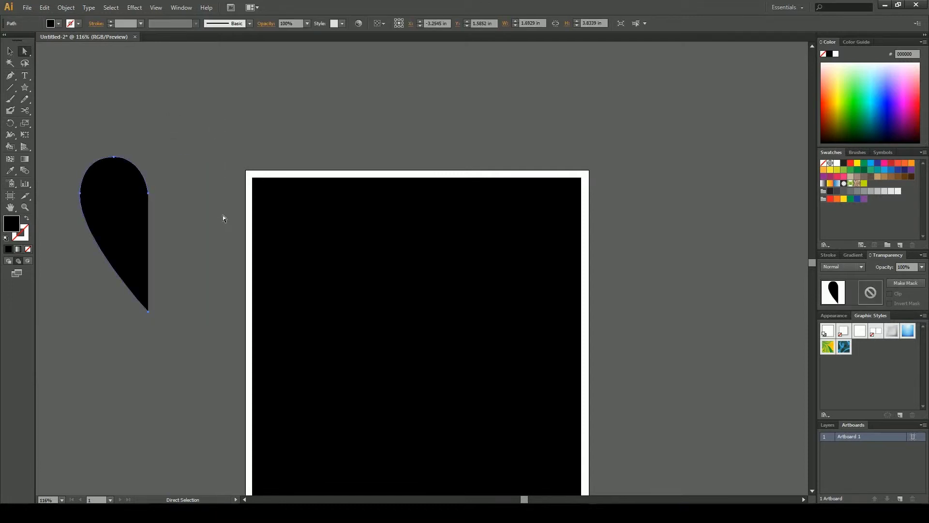
{"action": "left_click", "coordinate": [222, 215]}
{"action": "key", "text": "v"}
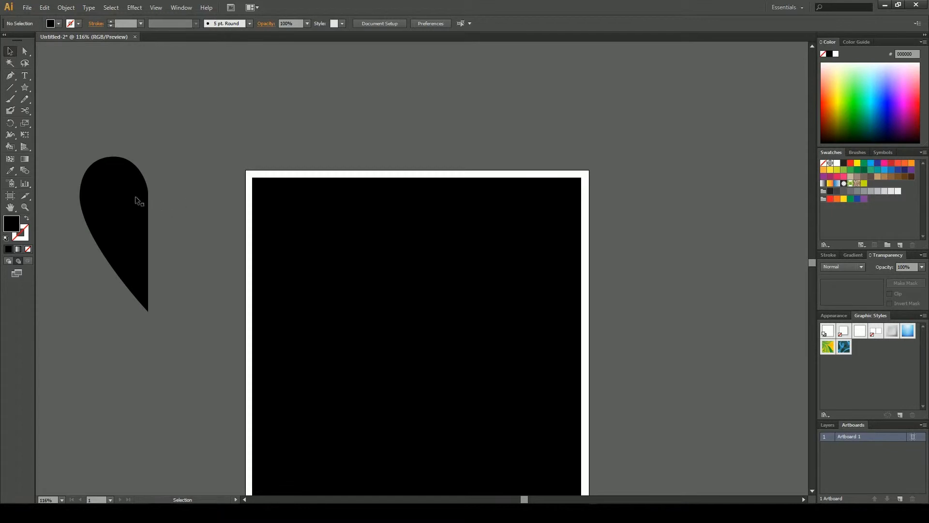
- Duplicate the half heart directly to its right and align the two halves by their vertical centers
{"action": "left_click_drag", "start_coordinate": [137, 202], "coordinate": [205, 195]}
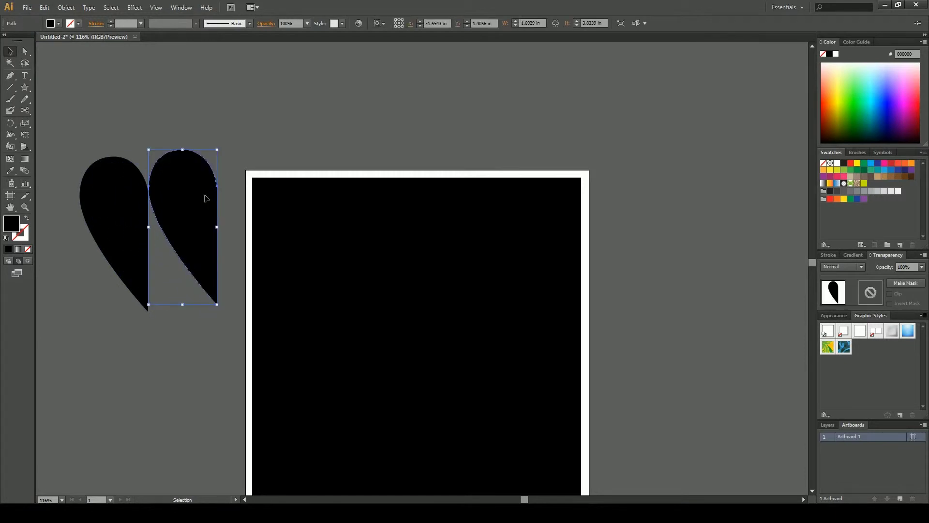
{"action": "left_click", "coordinate": [233, 178]}
{"action": "left_click_drag", "start_coordinate": [72, 118], "coordinate": [182, 217]}
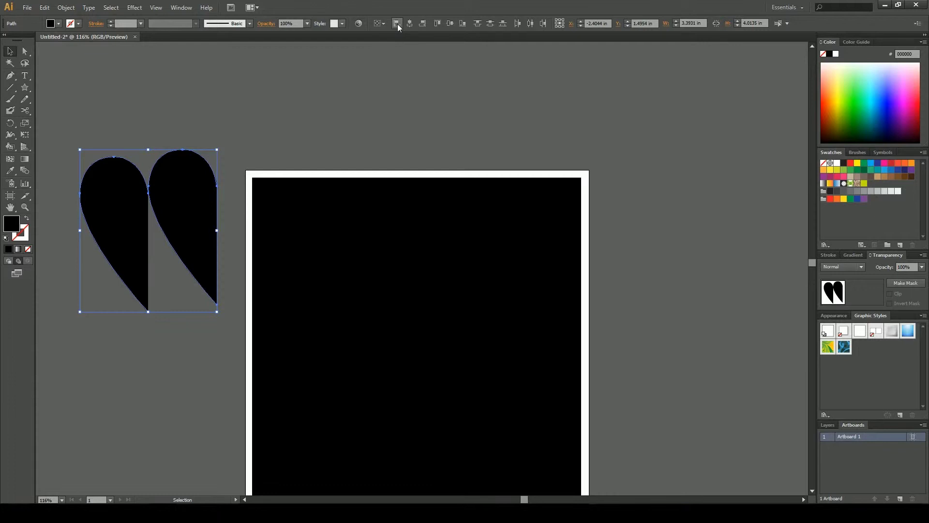
{"action": "left_click", "coordinate": [449, 23]}
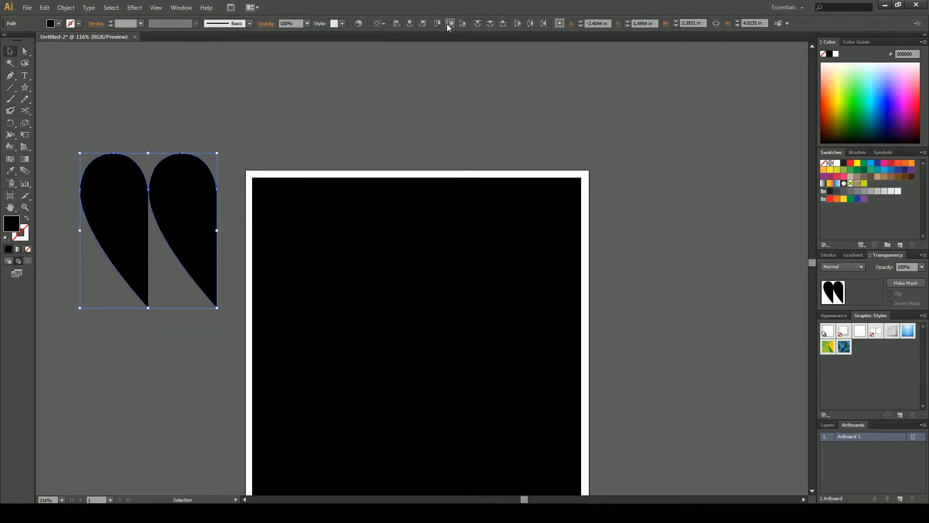
{"action": "left_click", "coordinate": [233, 112]}
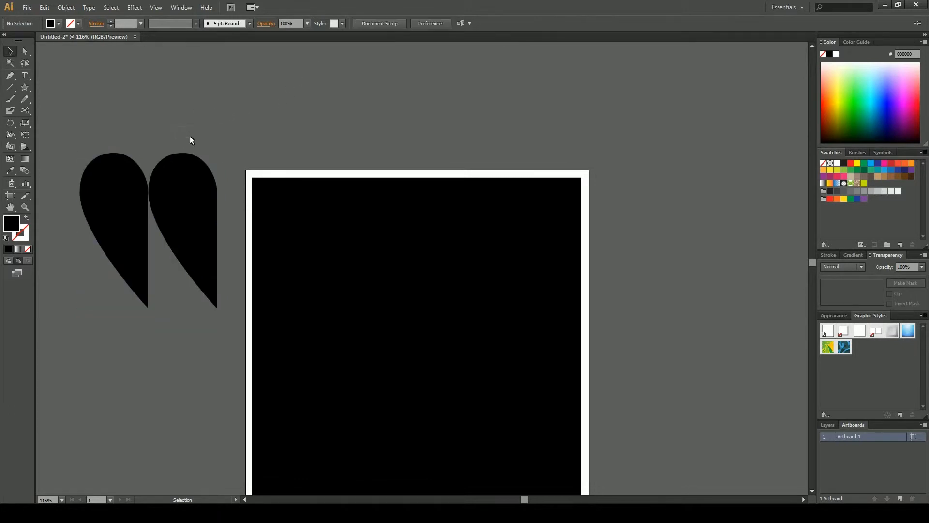
- Reflect the right-hand copy across the vertical axis so it mirrors the left half of the heart
{"action": "left_click", "coordinate": [181, 174]}
{"action": "left_click", "coordinate": [66, 7]}
{"action": "mouse_move", "coordinate": [90, 18]}
{"action": "mouse_move", "coordinate": [66, 7]}
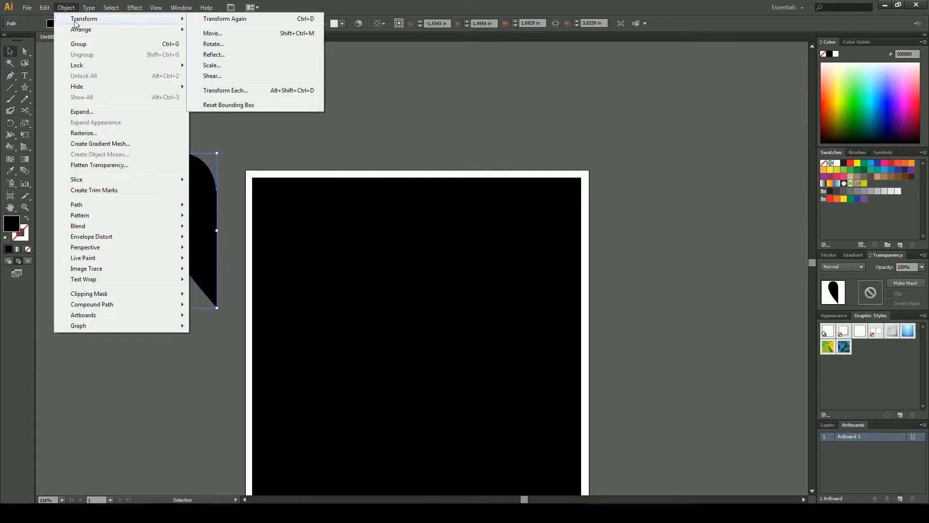
{"action": "mouse_move", "coordinate": [145, 19]}
{"action": "left_click", "coordinate": [228, 54]}
{"action": "left_click", "coordinate": [415, 218]}
{"action": "left_click", "coordinate": [460, 316]}
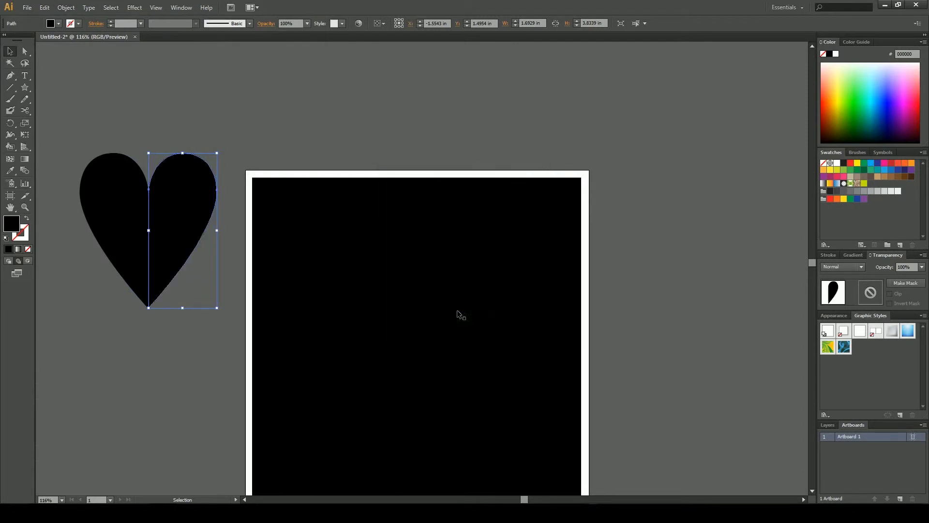
{"action": "left_click", "coordinate": [290, 138]}
- Nudge the mirrored half slightly left to close the seam between the two heart halves
{"action": "left_click", "coordinate": [216, 185]}
{"action": "key", "text": "Left"}
{"action": "left_click", "coordinate": [229, 109]}
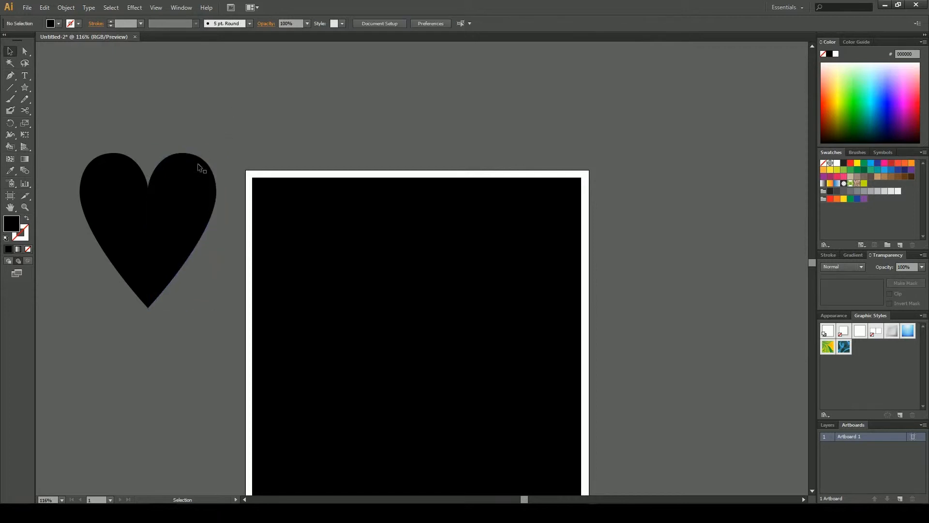
- Join the overlapping end points at the heart's cleft and bottom tip so both halves form one path
{"action": "key", "text": "a"}
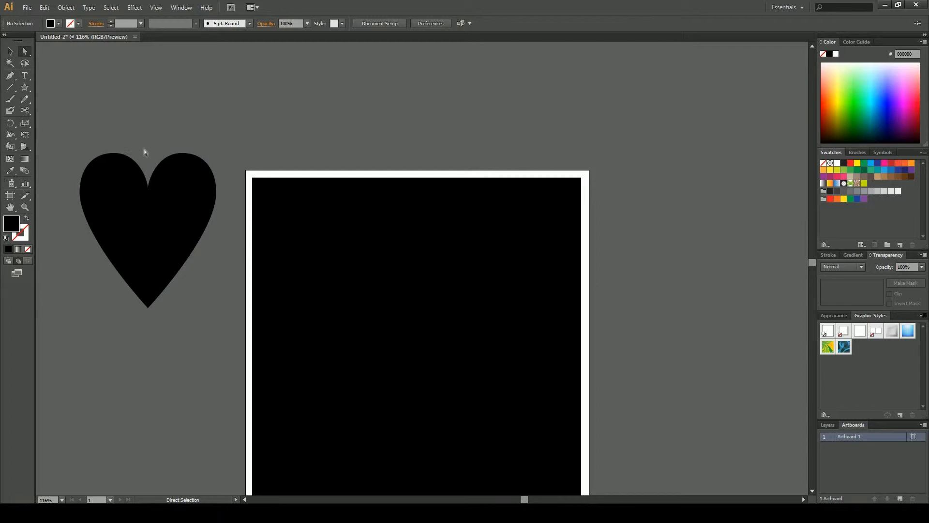
{"action": "left_click_drag", "start_coordinate": [144, 158], "coordinate": [161, 197]}
{"action": "left_click_drag", "start_coordinate": [143, 167], "coordinate": [156, 193]}
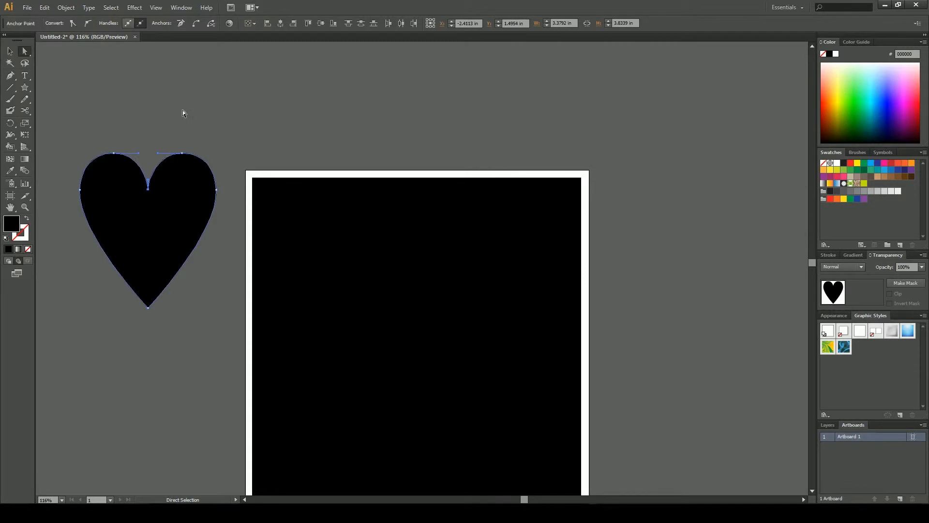
{"action": "left_click", "coordinate": [196, 24]}
{"action": "left_click", "coordinate": [197, 107]}
{"action": "left_click", "coordinate": [133, 301]}
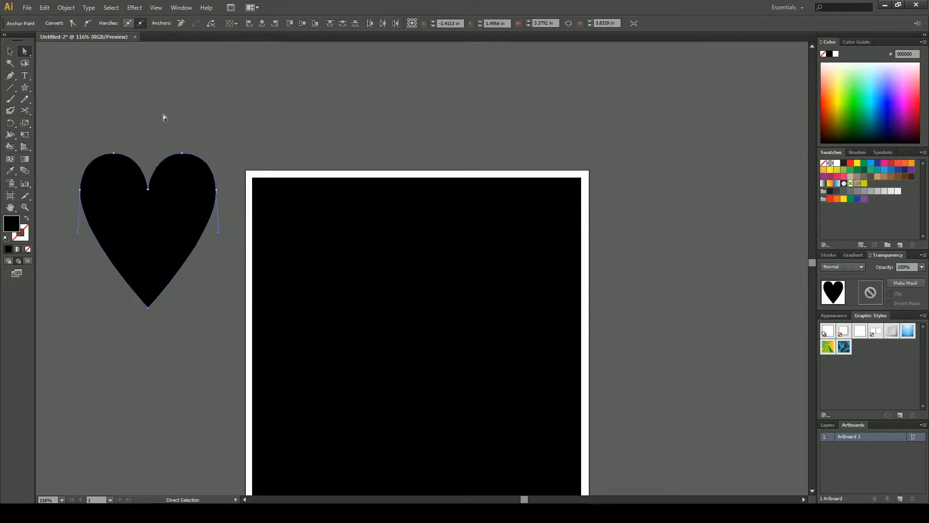
{"action": "left_click", "coordinate": [195, 112]}
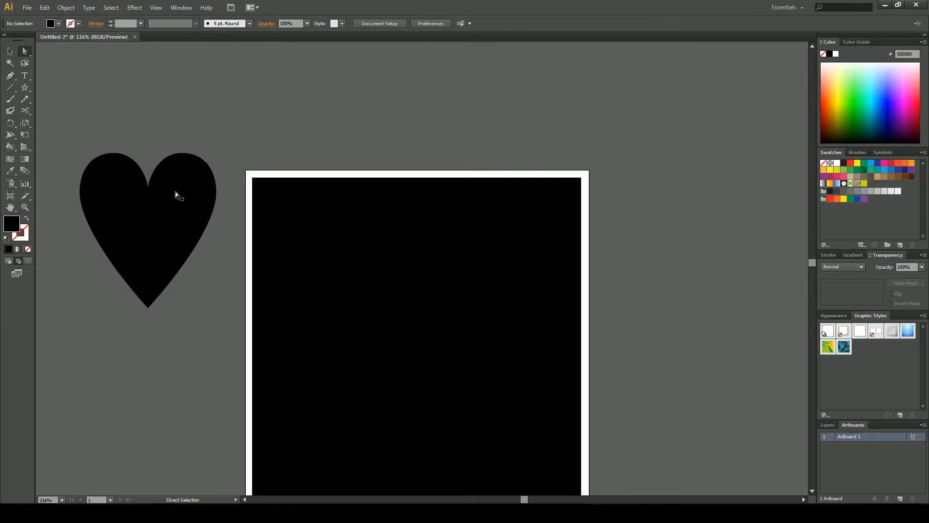
- Move the joined heart up and to the right, and shorten it vertically to about 3.45 in tall
{"action": "left_click_drag", "start_coordinate": [175, 192], "coordinate": [223, 133]}
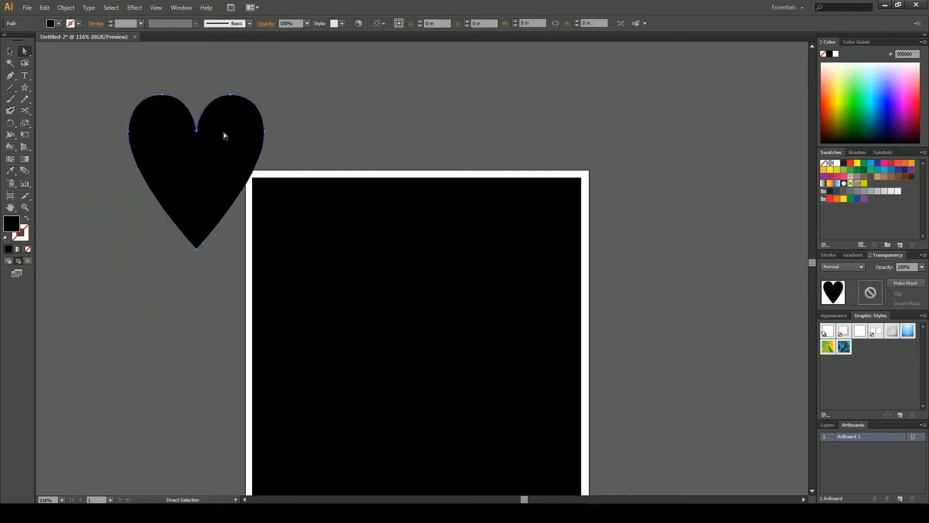
{"action": "left_click", "coordinate": [310, 117]}
{"action": "key", "text": "v"}
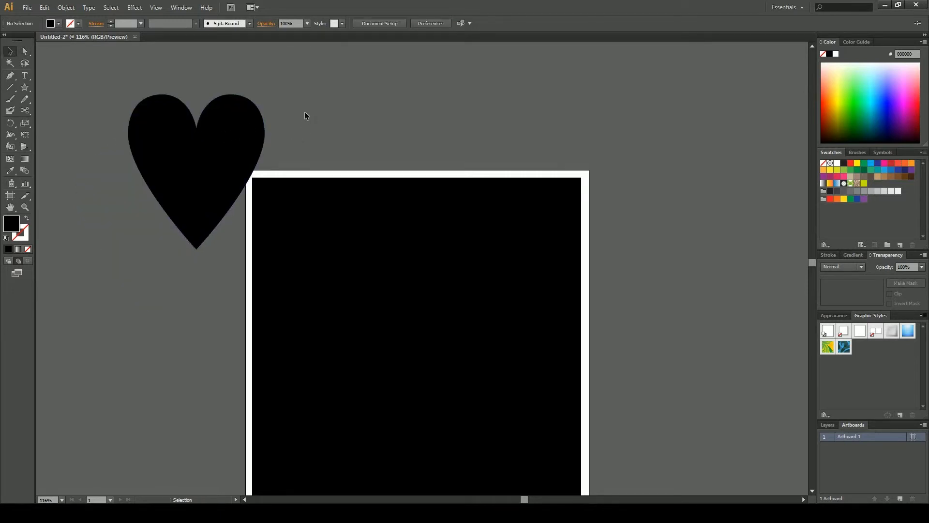
{"action": "left_click", "coordinate": [251, 136]}
{"action": "mouse_move", "coordinate": [197, 250]}
{"action": "left_mouse_down"}
{"action": "mouse_move", "coordinate": [197, 208]}
{"action": "mouse_move", "coordinate": [197, 233]}
{"action": "left_mouse_up"}
{"action": "left_click", "coordinate": [279, 161]}
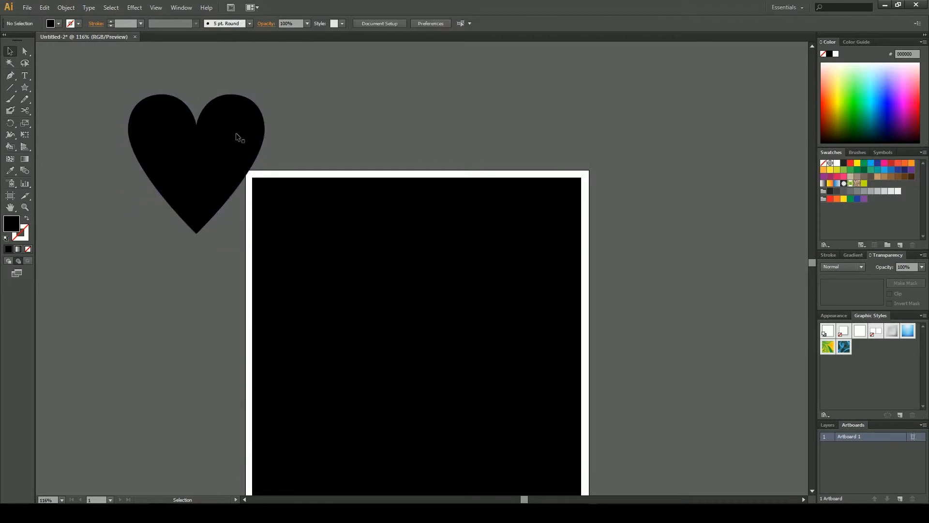
- Fill the heart with bright yellow (#FFEF12)
{"action": "left_click", "coordinate": [228, 126]}
{"action": "left_click", "coordinate": [838, 91]}
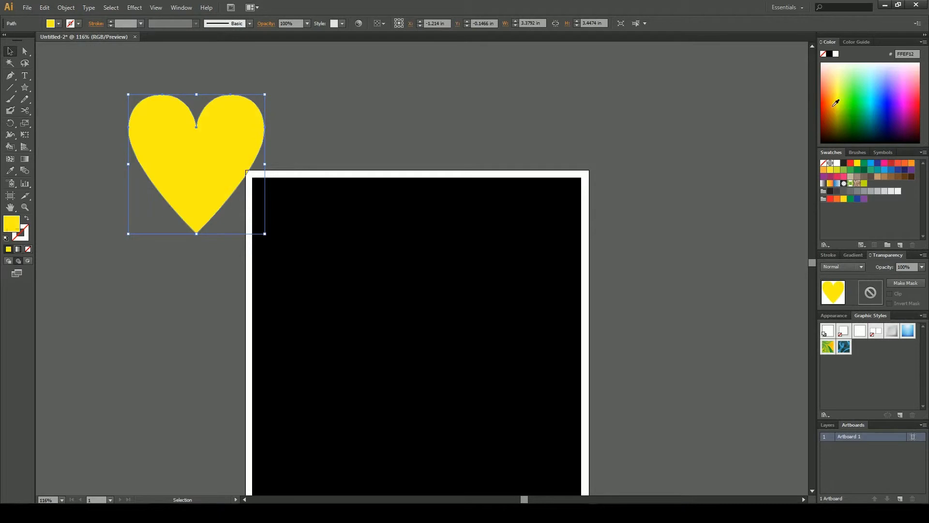
{"action": "left_click", "coordinate": [159, 50]}
- Move the yellow heart onto the black rectangle and bring it to the front
{"action": "left_click_drag", "start_coordinate": [201, 176], "coordinate": [428, 375]}
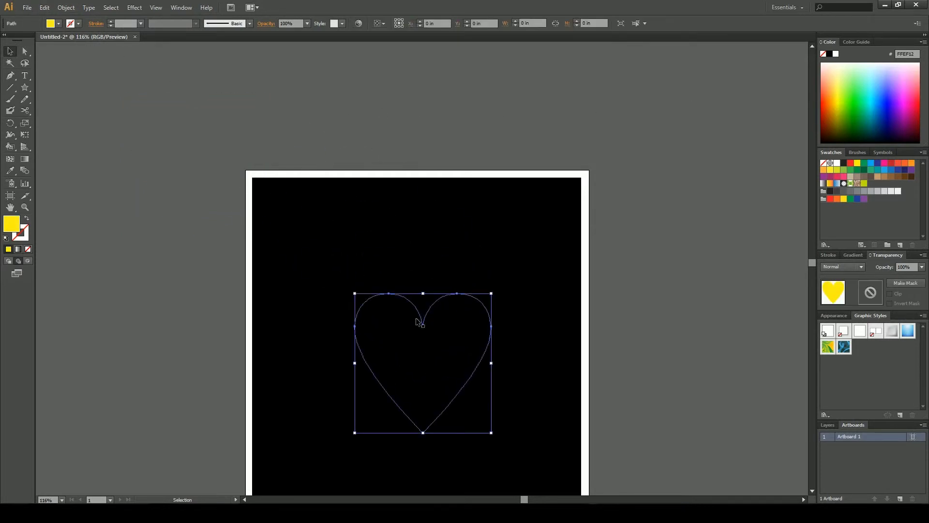
{"action": "scroll", "coordinate": [419, 348], "scroll_direction": "down", "scroll_amount": 4}
{"action": "scroll", "coordinate": [413, 208], "scroll_direction": "down", "scroll_amount": 1}
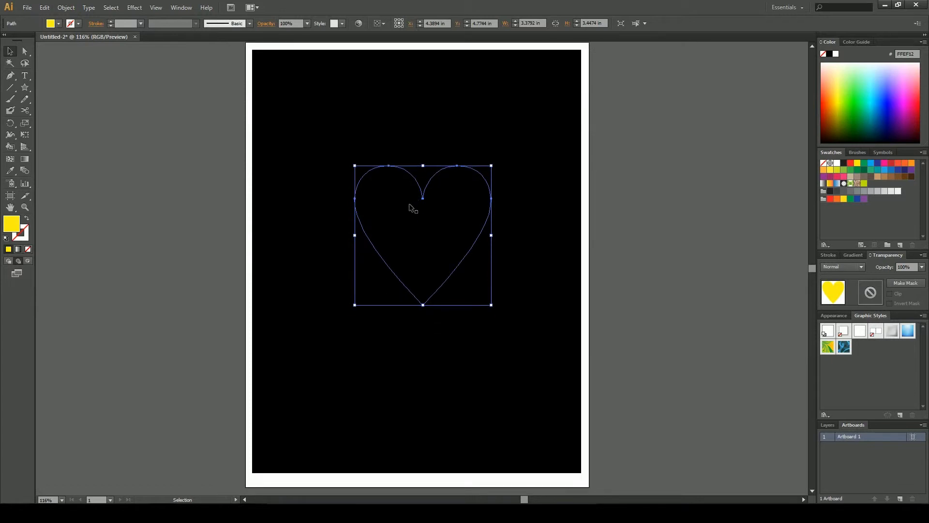
{"action": "key", "text": "a"}
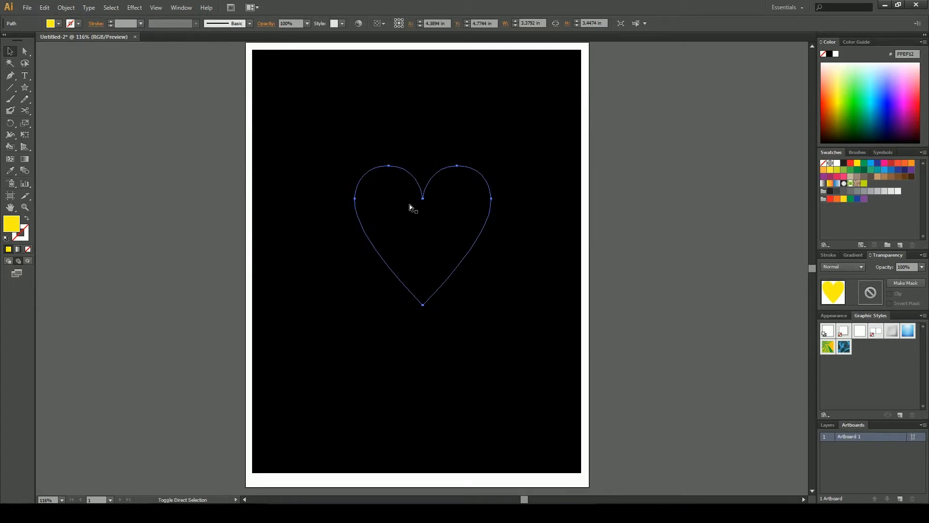
{"action": "key", "text": "ctrl+shift+bracketright"}
{"action": "key", "text": "v"}
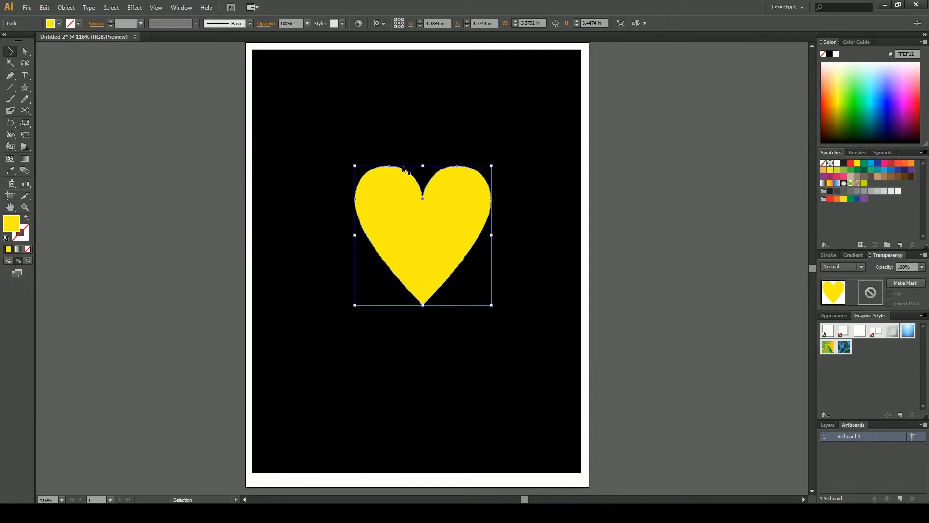
- Enlarge the heart proportionally to about 6.15 by 6.27 in and place it near the middle of the black rectangle
{"action": "left_click_drag", "start_coordinate": [491, 305], "coordinate": [602, 419]}
{"action": "left_click_drag", "start_coordinate": [533, 289], "coordinate": [478, 249]}
{"action": "left_click_drag", "start_coordinate": [478, 246], "coordinate": [466, 243]}
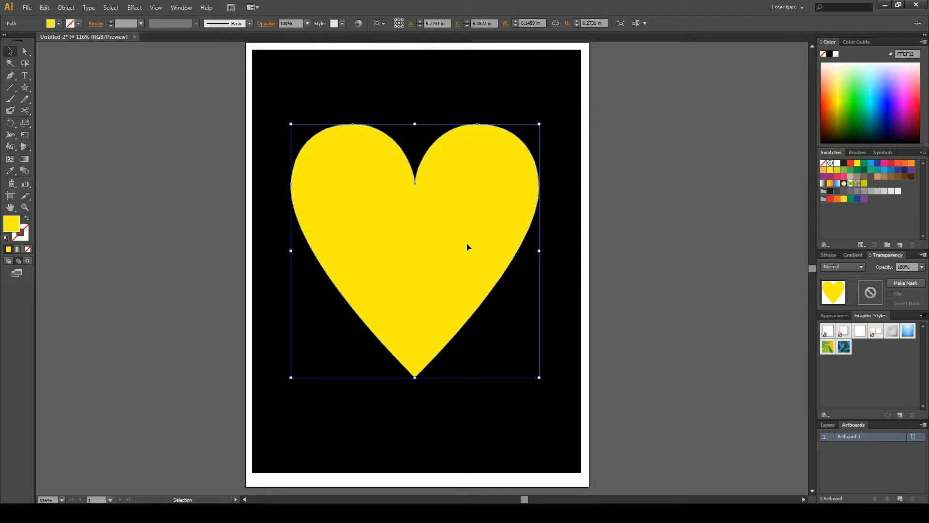
{"action": "left_click", "coordinate": [639, 248]}
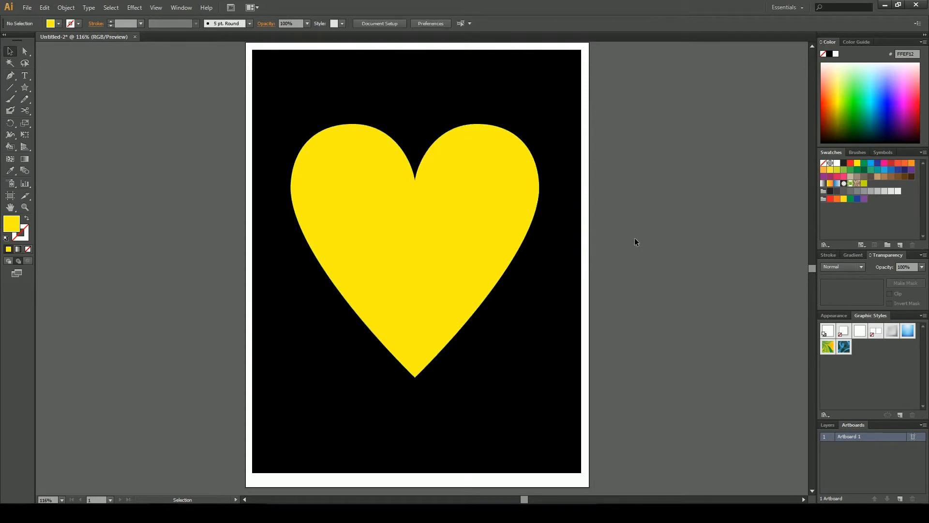
- Align the heart and the black rectangle by their horizontal and vertical centers
{"action": "left_click_drag", "start_coordinate": [628, 182], "coordinate": [466, 271]}
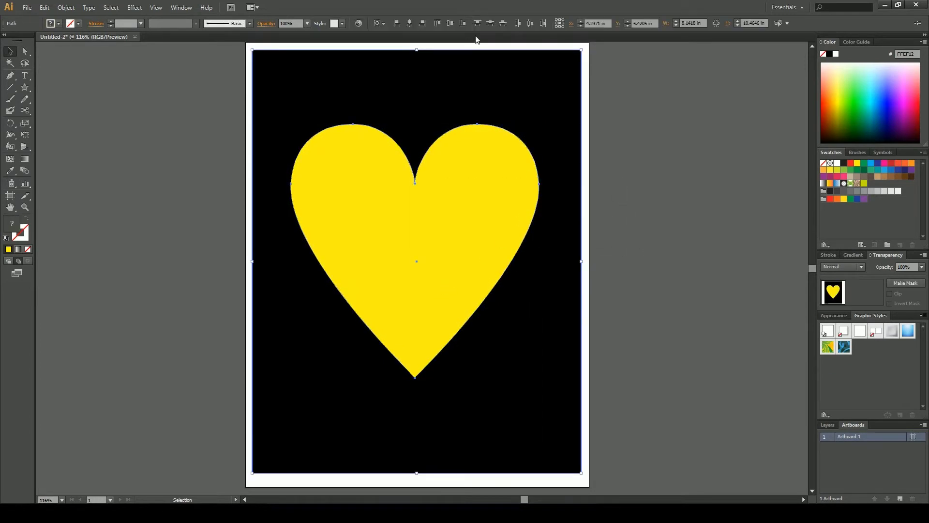
{"action": "left_click", "coordinate": [410, 24]}
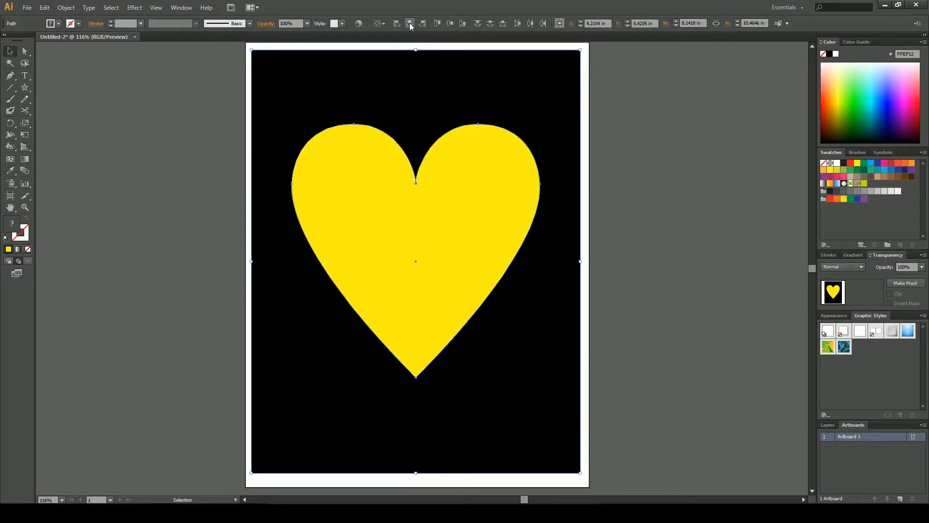
{"action": "left_click", "coordinate": [455, 27]}
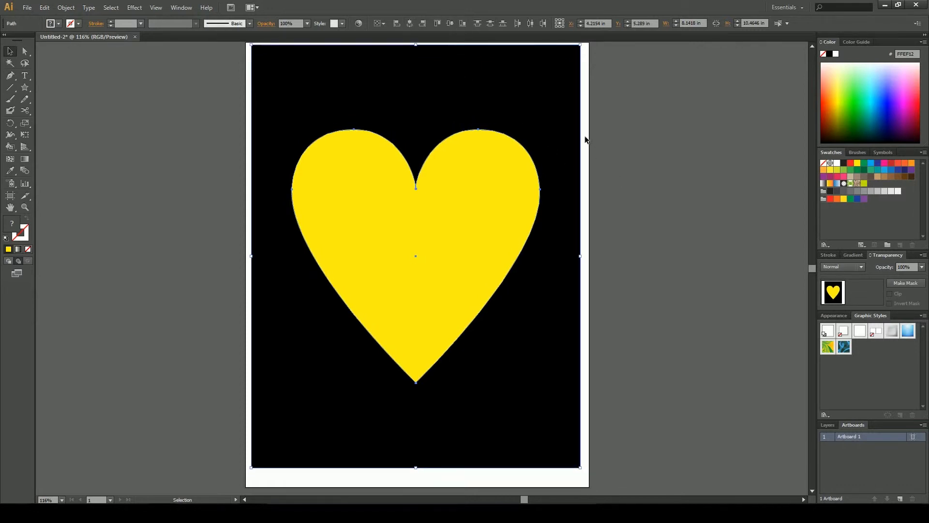
{"action": "left_click", "coordinate": [613, 125]}
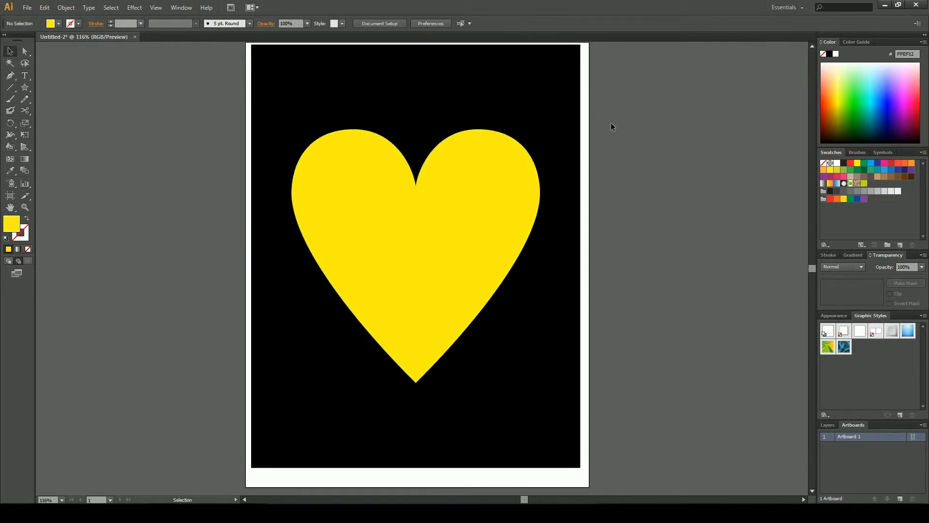
- Make a compound path from the heart and the black rectangle so the heart becomes a cut-out
{"action": "scroll", "coordinate": [610, 123], "scroll_direction": "up", "scroll_amount": 1}
{"action": "left_click_drag", "start_coordinate": [623, 154], "coordinate": [247, 343]}
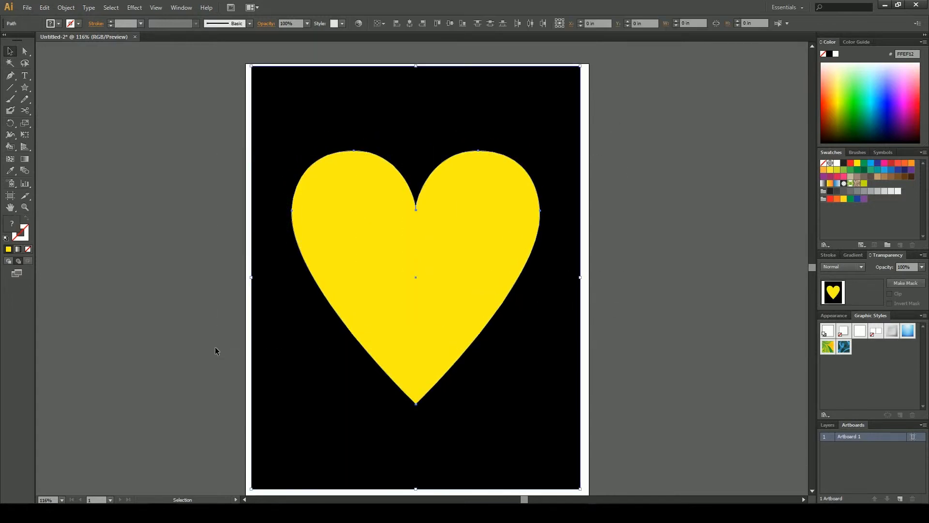
{"action": "left_click", "coordinate": [67, 8]}
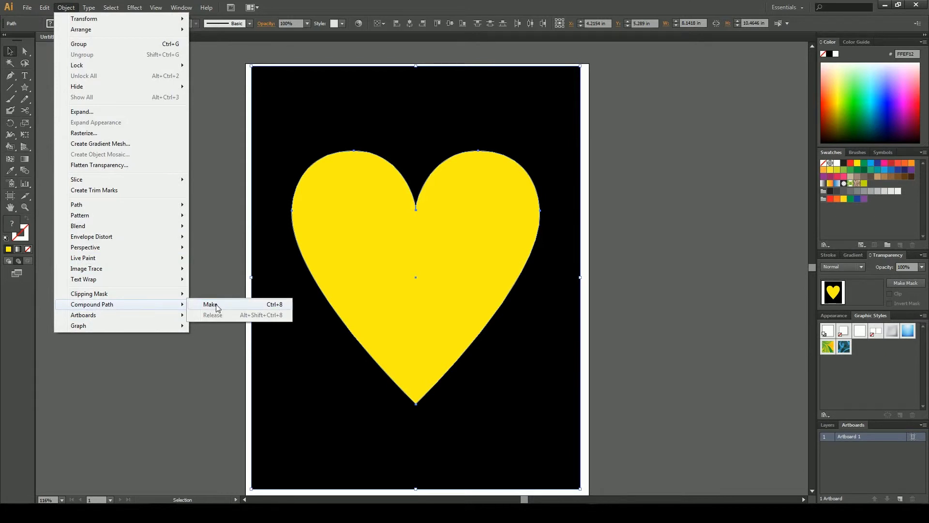
{"action": "left_click", "coordinate": [208, 304]}
{"action": "left_click", "coordinate": [220, 299]}
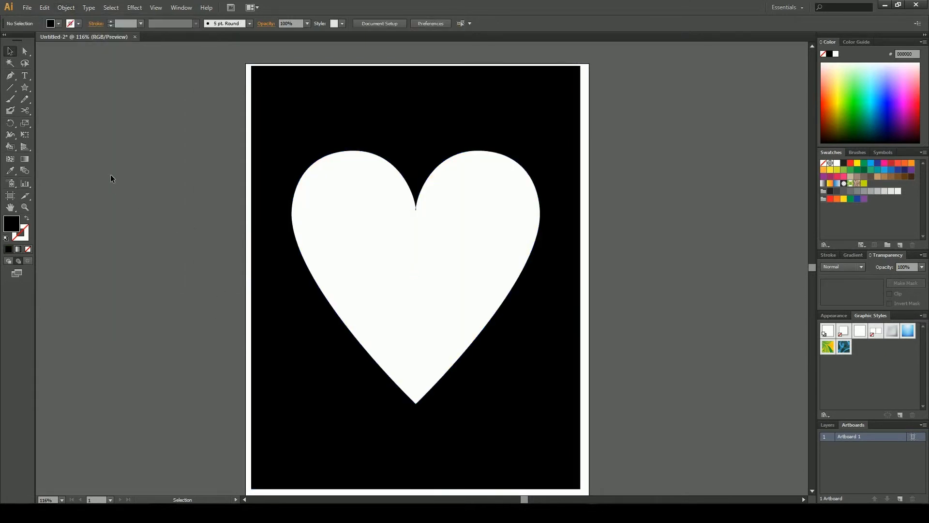
- Draw a red rectangle about 12.64 by 3.03 in across the heart cut-out and place it behind the black shape
{"action": "left_click", "coordinate": [22, 88]}
{"action": "left_click", "coordinate": [70, 86]}
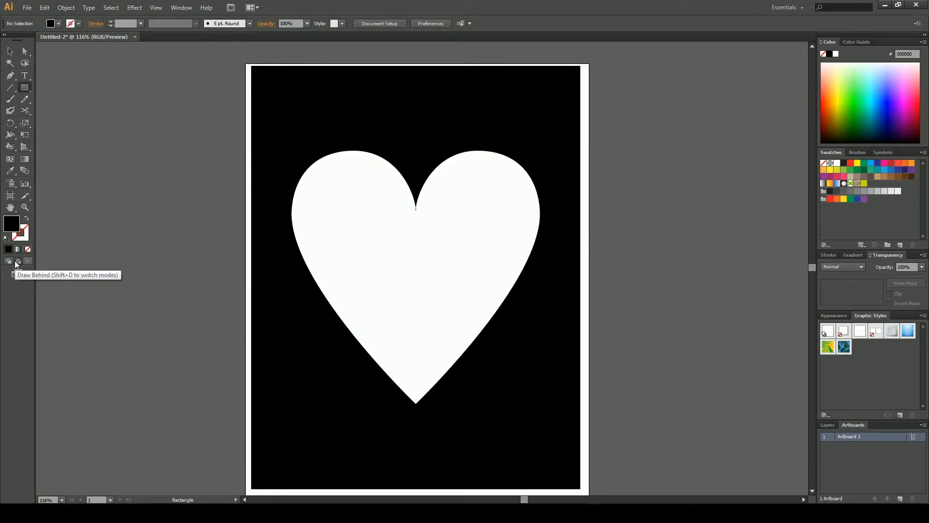
{"action": "left_click_drag", "start_coordinate": [180, 164], "coordinate": [691, 286]}
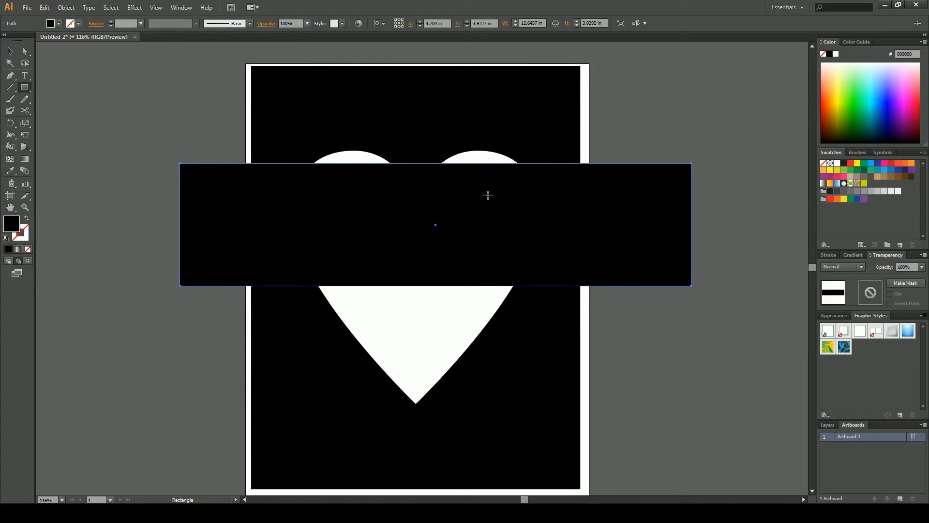
{"action": "left_click", "coordinate": [10, 51]}
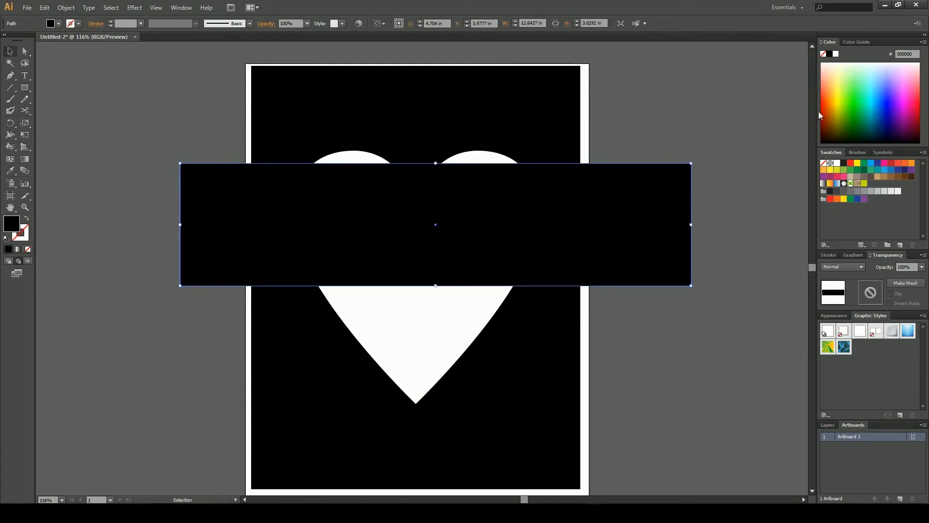
{"action": "left_click", "coordinate": [853, 164]}
{"action": "left_click", "coordinate": [690, 115]}
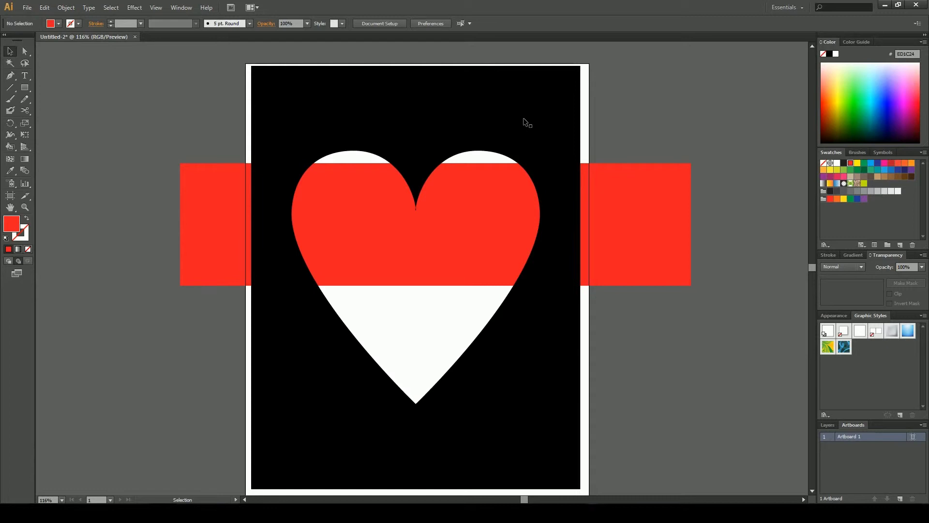
- Resize the red rectangle so it fills the whole heart cut-out while its edges stay hidden behind the black shape
{"action": "left_click", "coordinate": [646, 210]}
{"action": "left_click_drag", "start_coordinate": [435, 286], "coordinate": [435, 418]}
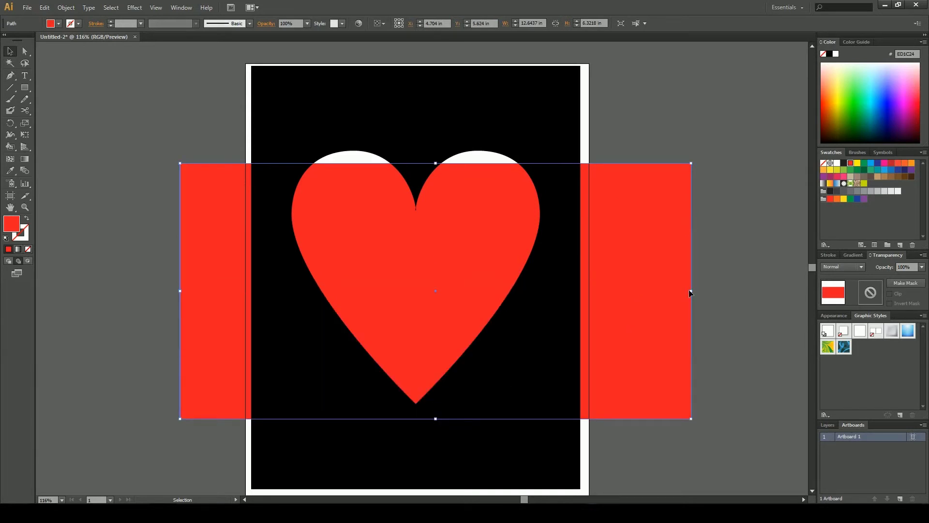
{"action": "left_click_drag", "start_coordinate": [690, 291], "coordinate": [568, 291]}
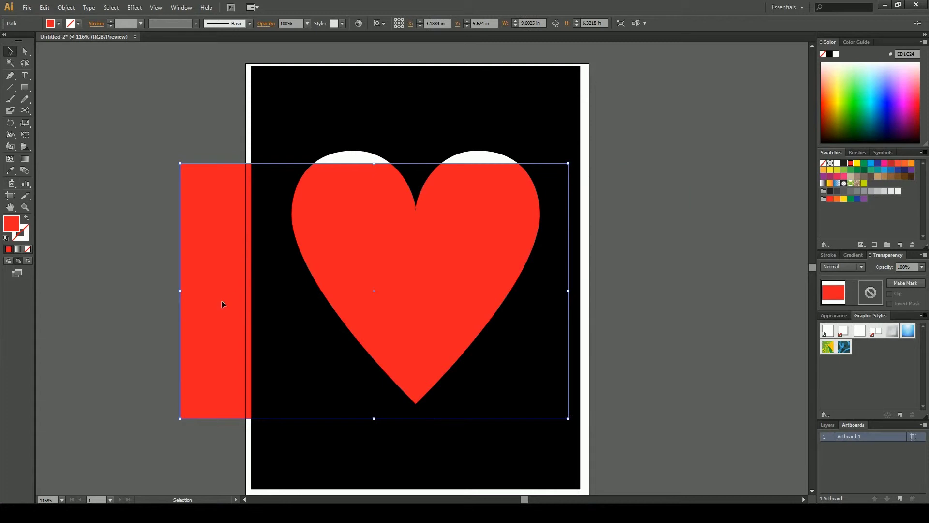
{"action": "left_click_drag", "start_coordinate": [179, 292], "coordinate": [266, 291]}
{"action": "left_click_drag", "start_coordinate": [418, 164], "coordinate": [428, 102]}
{"action": "left_click", "coordinate": [631, 172]}
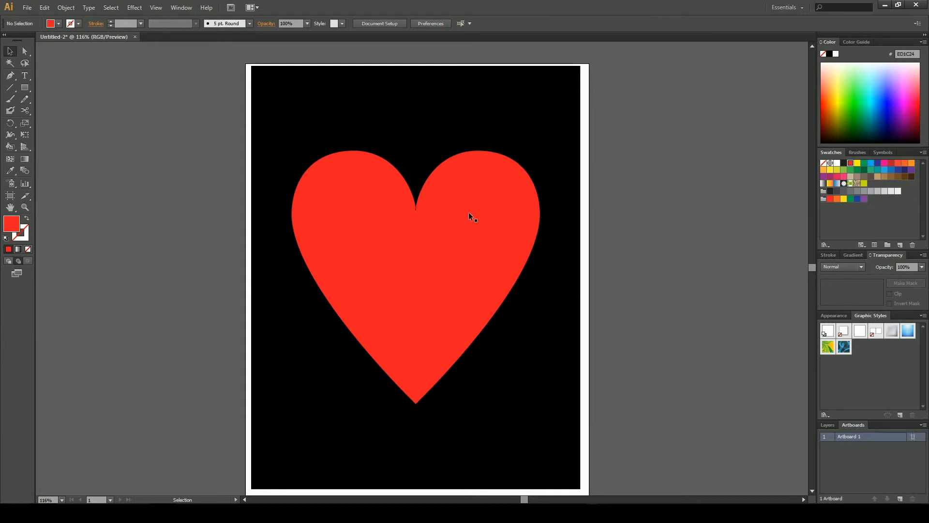
- Undo the red rectangle and the compound path, back to the separate yellow heart and black rectangle, and clear the selection
{"action": "key", "text": "a"}
{"action": "key", "text": "ctrl+z"}
{"action": "key", "text": "ctrl+z"}
{"action": "key", "text": "ctrl+z"}
{"action": "key", "text": "ctrl+z"}
{"action": "key", "text": "ctrl+z"}
{"action": "key", "text": "ctrl+z"}
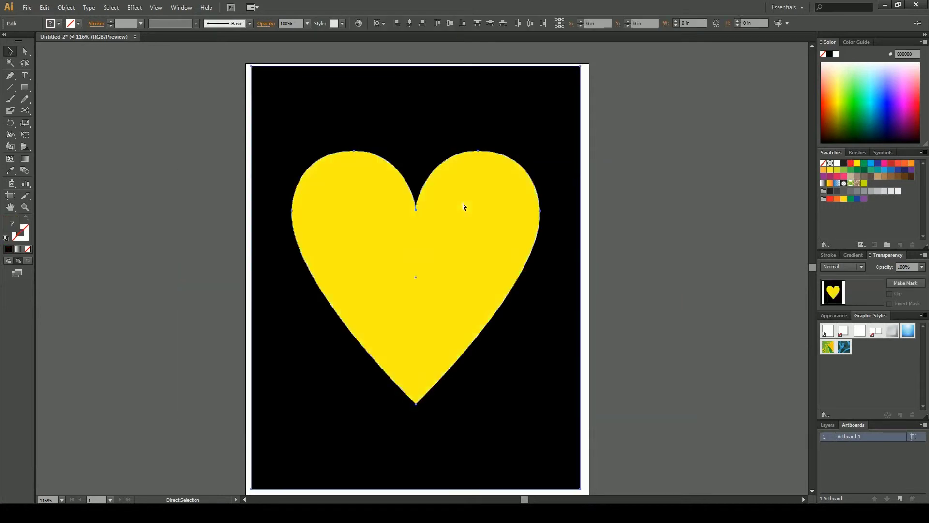
{"action": "key", "text": "v"}
{"action": "left_click", "coordinate": [616, 197]}
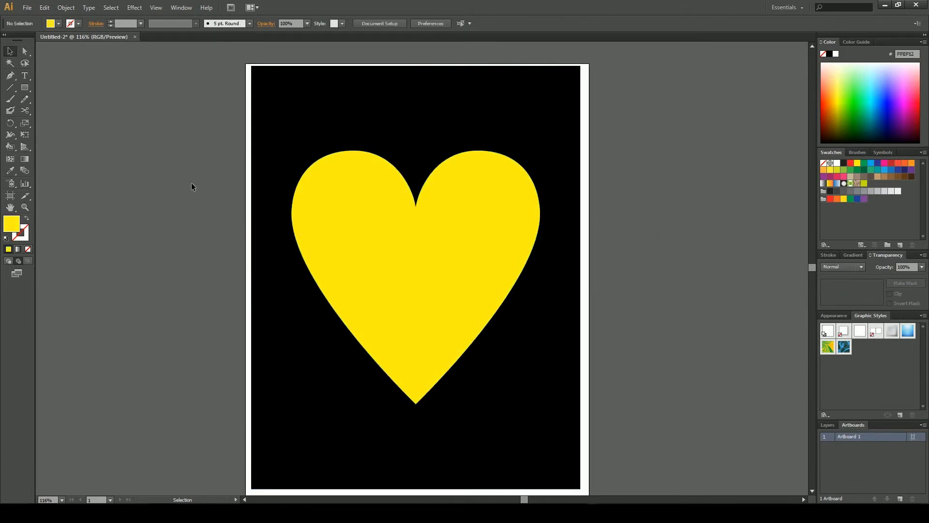
- Add the text "HwER" on the lower-left part of the black rectangle, below the heart
{"action": "left_click", "coordinate": [29, 76]}
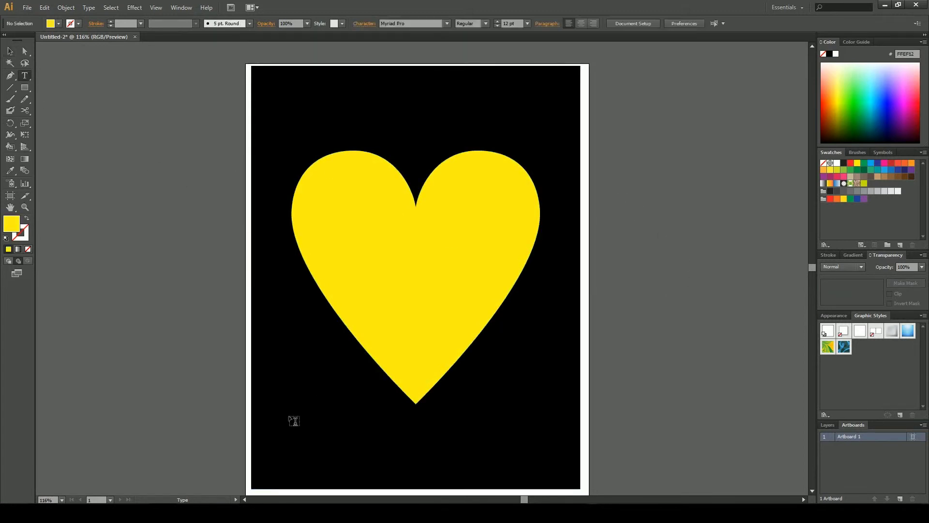
{"action": "left_click", "coordinate": [306, 455]}
{"action": "type", "text": "H"}
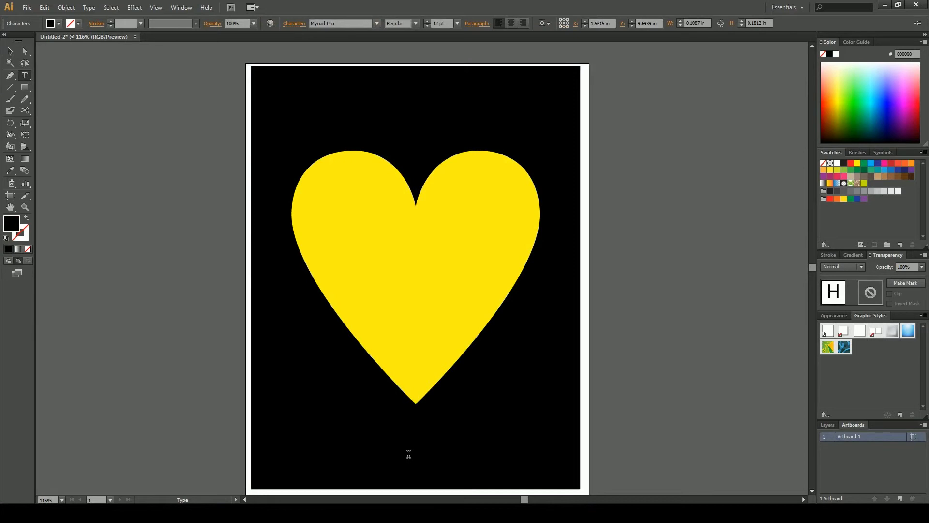
- Fill the "HwER" text with yellow and scale it up to about 90 pt
{"action": "key", "text": "ctrl+a"}
{"action": "left_click", "coordinate": [58, 24]}
{"action": "left_click", "coordinate": [40, 40]}
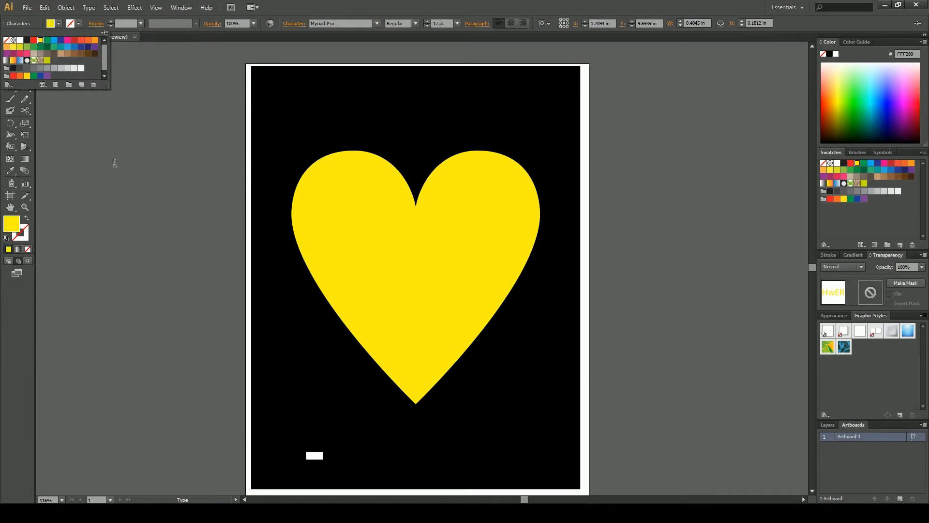
{"action": "left_click", "coordinate": [142, 80]}
{"action": "left_click", "coordinate": [11, 52]}
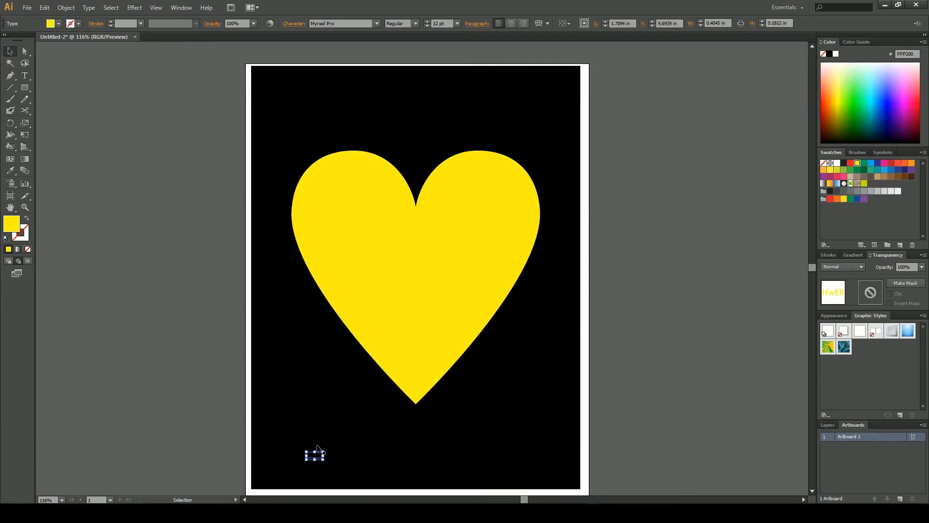
{"action": "left_click_drag", "start_coordinate": [323, 450], "coordinate": [428, 403]}
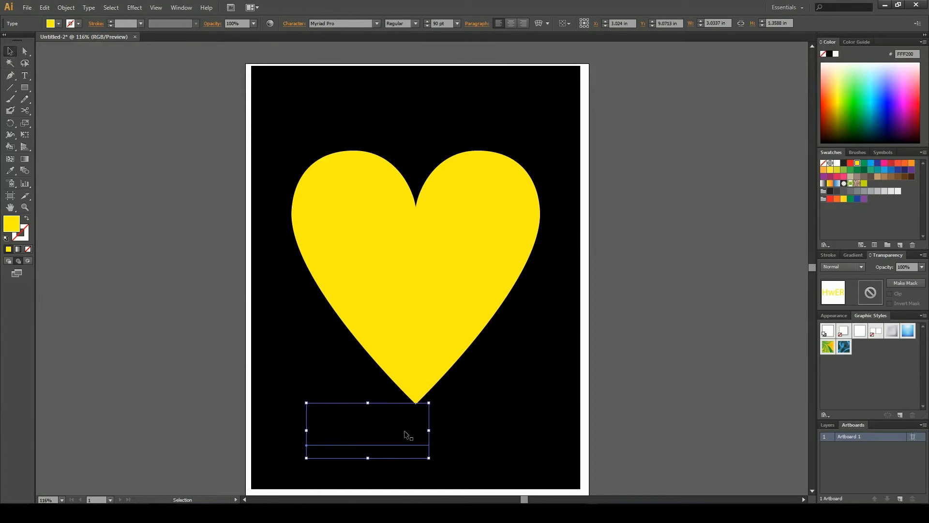
- Leave isolation mode and send the black rectangle to the back, behind the heart and the text
{"action": "double_click", "coordinate": [427, 434]}
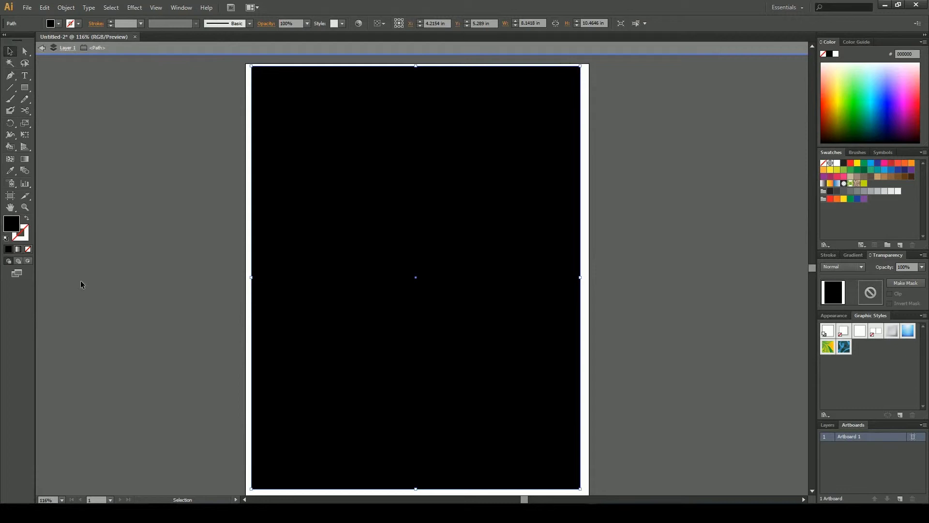
{"action": "double_click", "coordinate": [201, 164]}
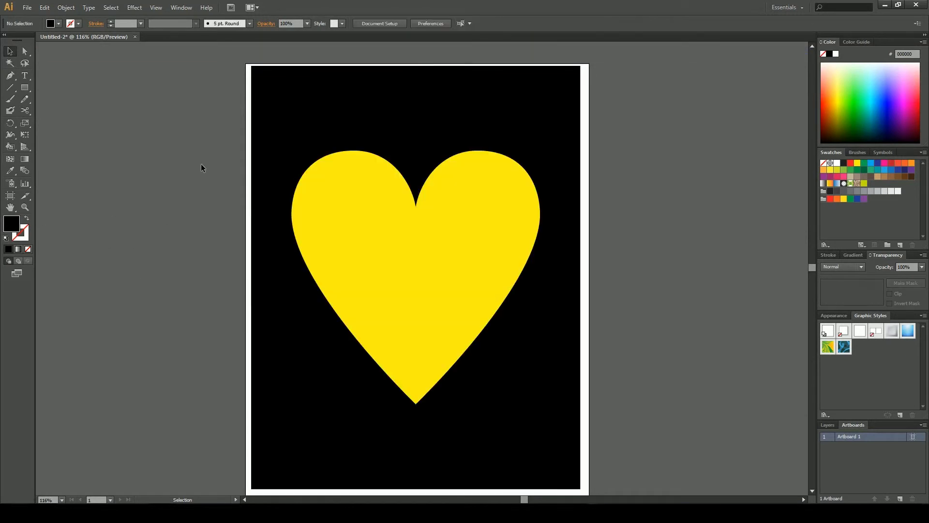
{"action": "left_click", "coordinate": [371, 450]}
{"action": "key", "text": "ctrl+shift+bracketleft"}
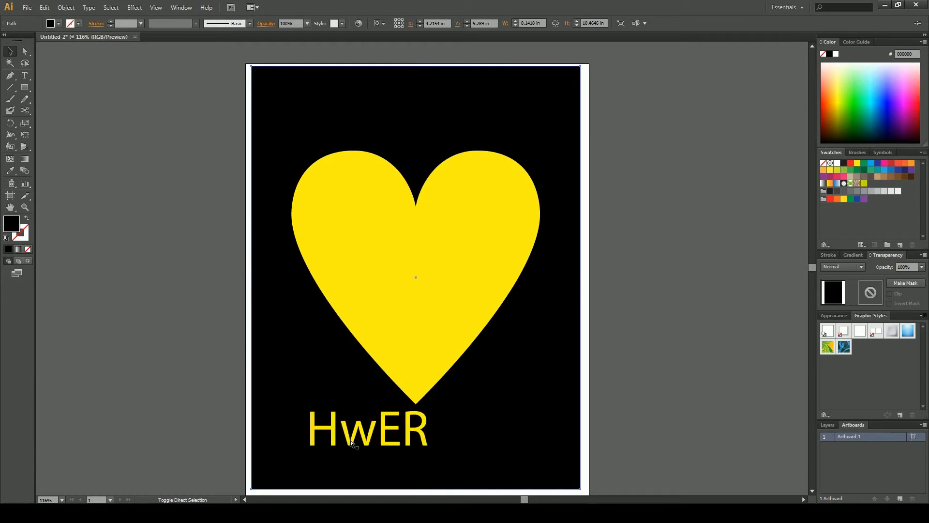
- Replace the text below the heart with "hEART"
{"action": "left_click", "coordinate": [352, 441]}
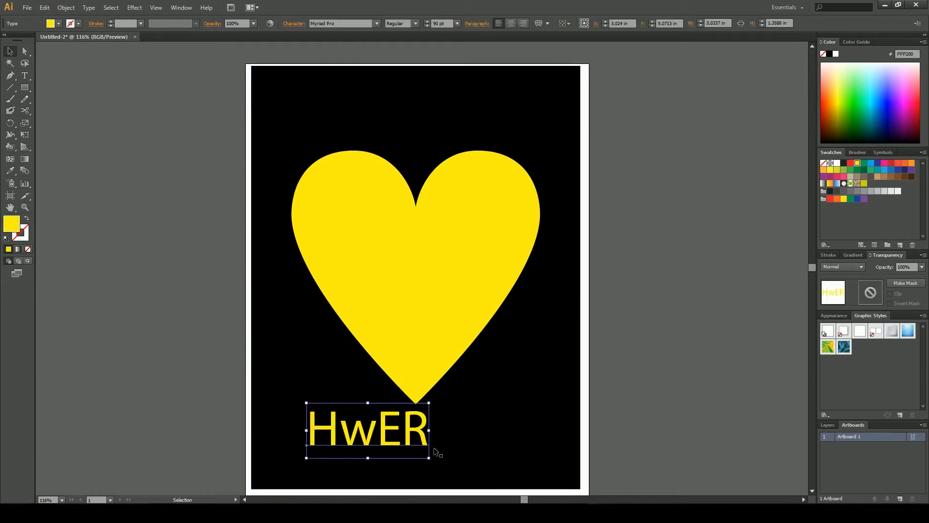
{"action": "double_click", "coordinate": [424, 441]}
{"action": "double_click", "coordinate": [362, 438]}
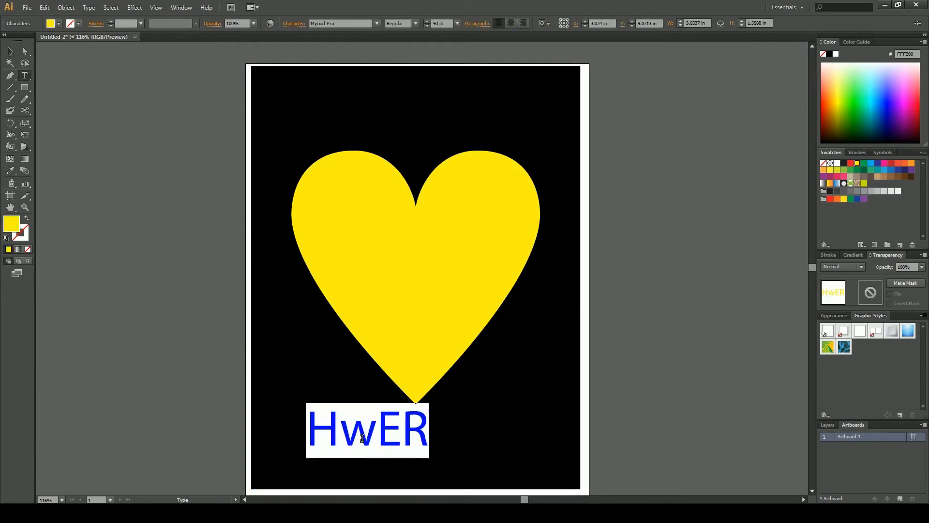
{"action": "type", "text": "h"}
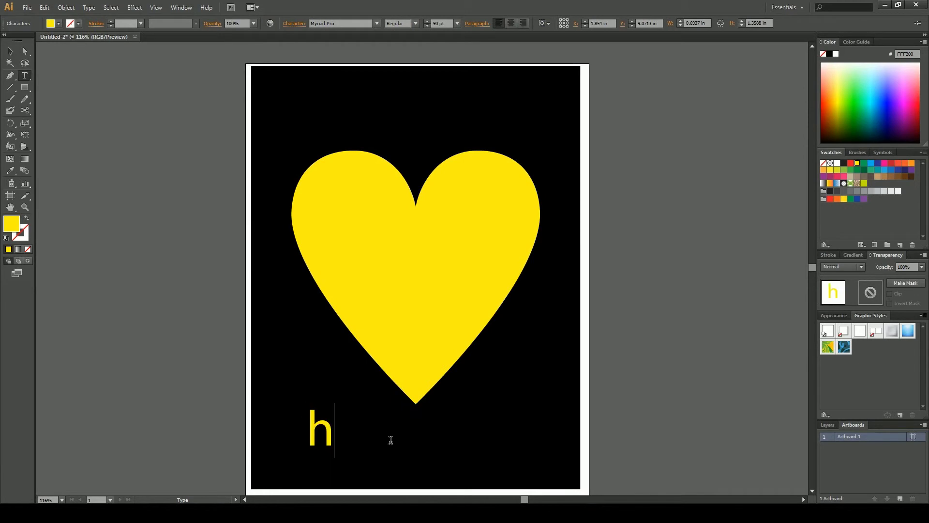
{"action": "type", "text": "EART"}
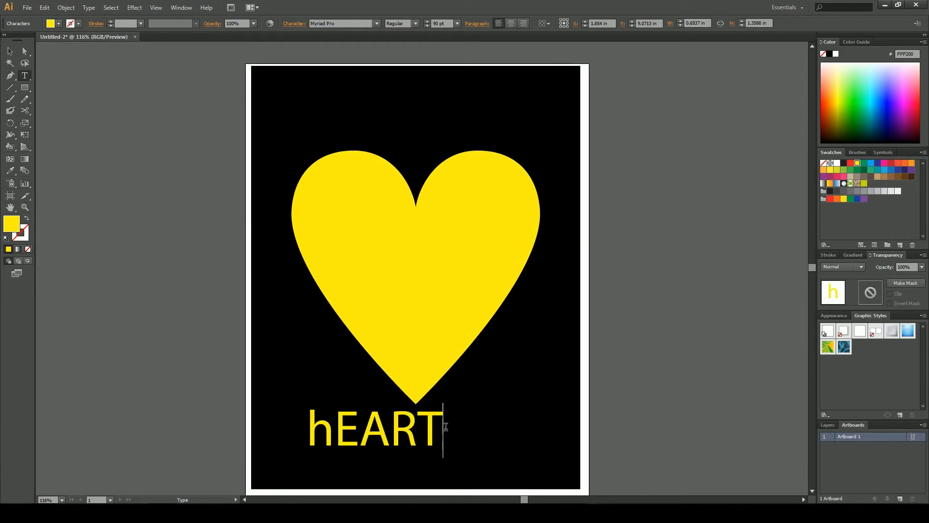
{"action": "left_click", "coordinate": [10, 50]}
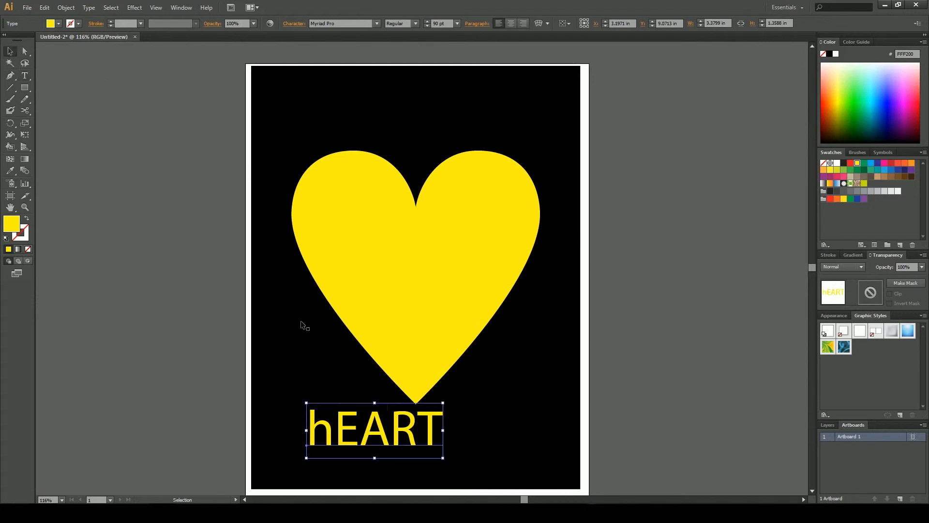
- Enlarge the "hEART" text to about 134 pt, place it centred under the heart, and convert it to outlines
{"action": "left_click_drag", "start_coordinate": [443, 458], "coordinate": [509, 484]}
{"action": "mouse_move", "coordinate": [457, 447]}
{"action": "left_mouse_down"}
{"action": "mouse_move", "coordinate": [481, 448]}
{"action": "mouse_move", "coordinate": [465, 445]}
{"action": "left_mouse_up"}
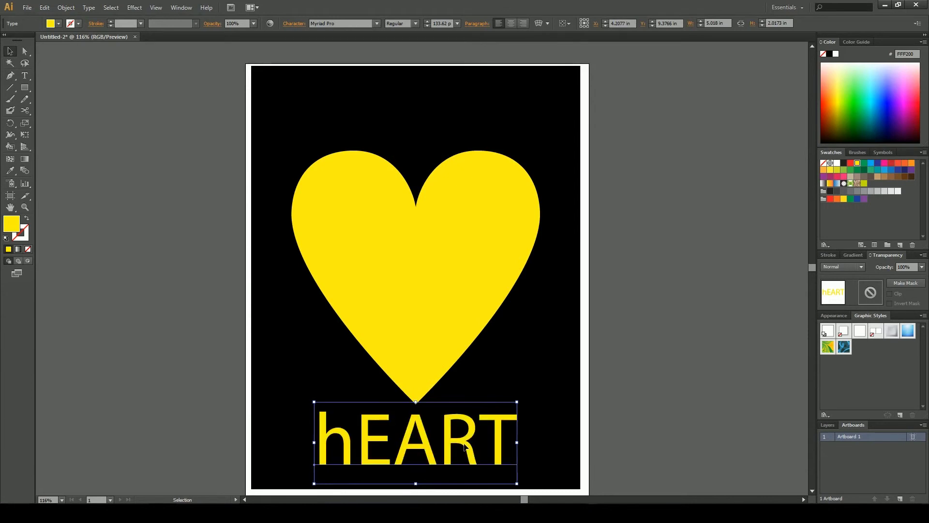
{"action": "right_click", "coordinate": [465, 446]}
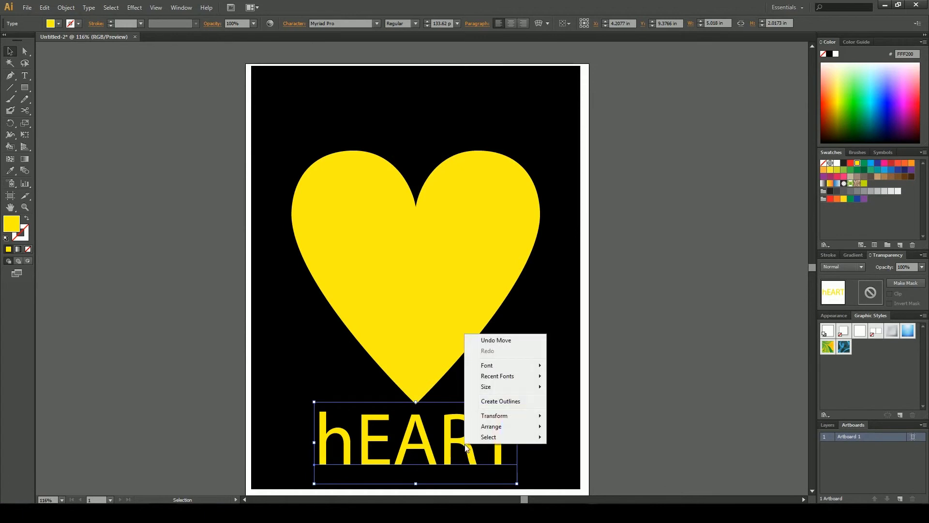
{"action": "left_click", "coordinate": [494, 401]}
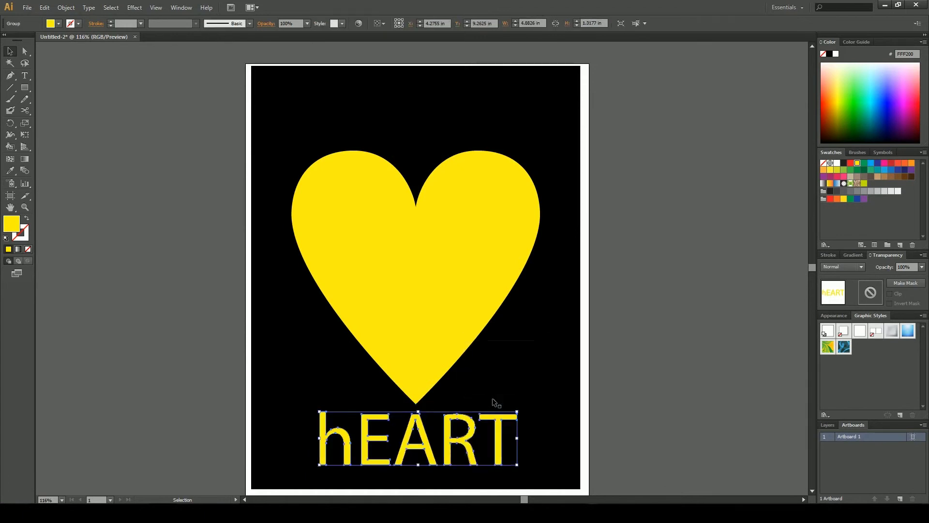
{"action": "left_click", "coordinate": [208, 434]}
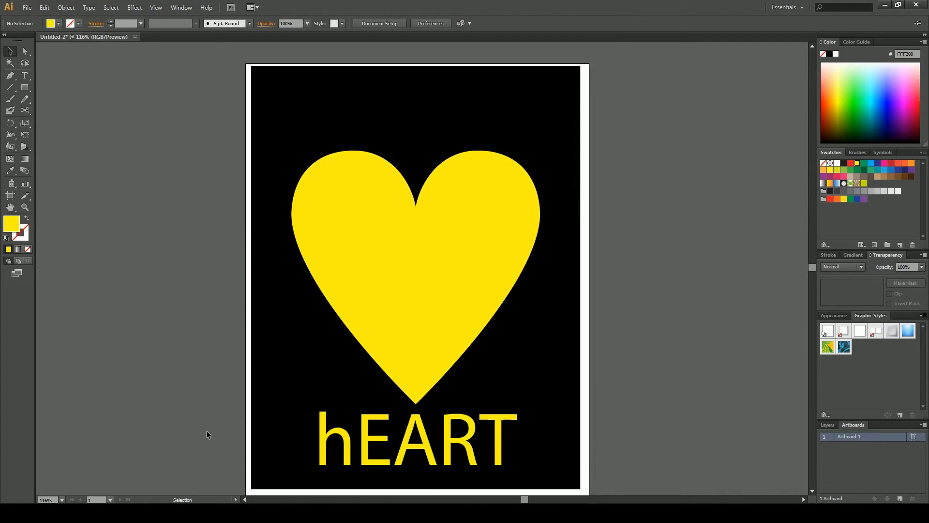
{"action": "left_click", "coordinate": [335, 432]}
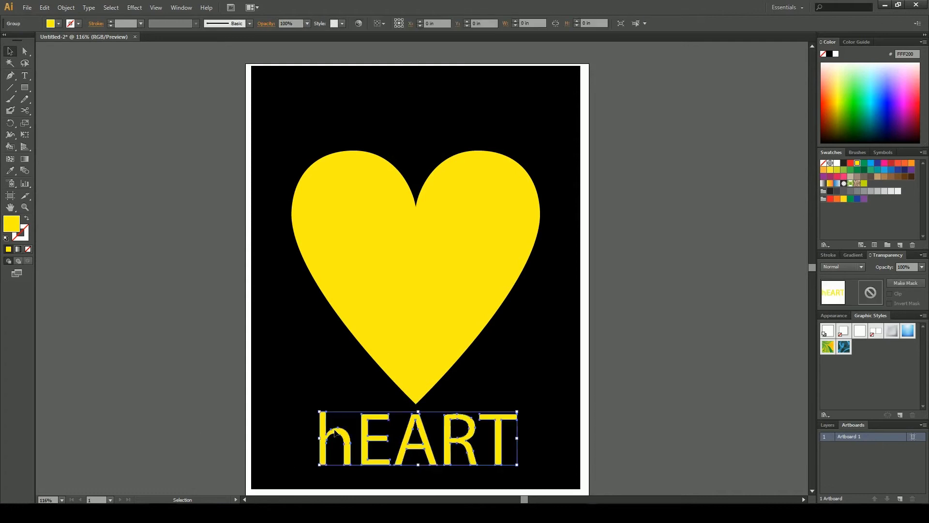
{"action": "left_click", "coordinate": [639, 386]}
{"action": "left_click_drag", "start_coordinate": [652, 472], "coordinate": [578, 295]}
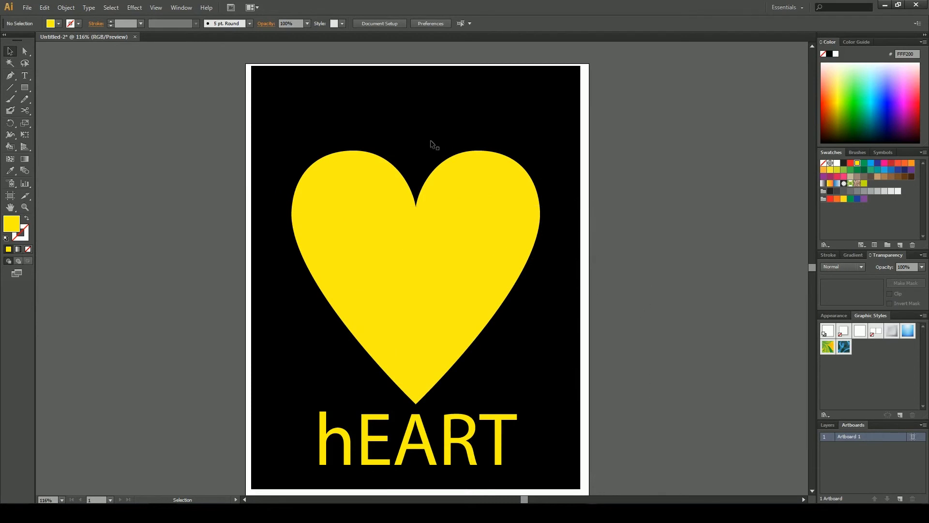
- Duplicate the black rectangle on top of the artwork
{"action": "left_click", "coordinate": [573, 228]}
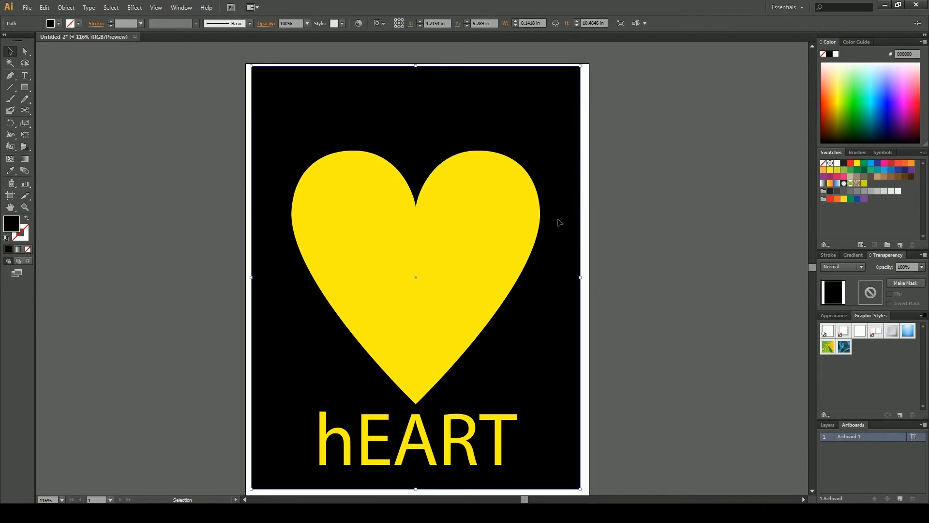
{"action": "key", "text": "a"}
{"action": "key", "text": "v"}
{"action": "key", "text": "ctrl+c"}
{"action": "key", "text": "ctrl+v"}
{"action": "left_click_drag", "start_coordinate": [674, 434], "coordinate": [551, 360]}
{"action": "left_click", "coordinate": [617, 203]}
- Fill the duplicate rectangle with the red swatch ED1C24 and clear the selection
{"action": "left_click", "coordinate": [572, 175]}
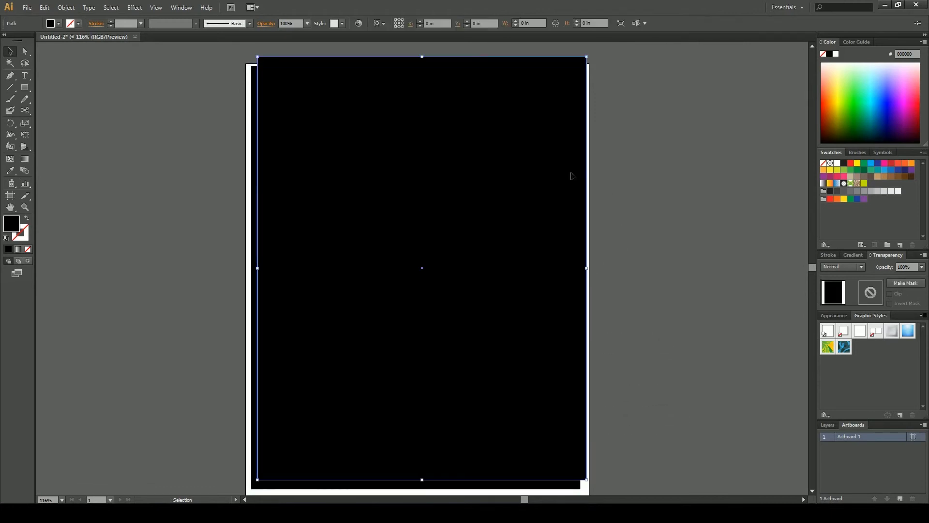
{"action": "left_click", "coordinate": [826, 106]}
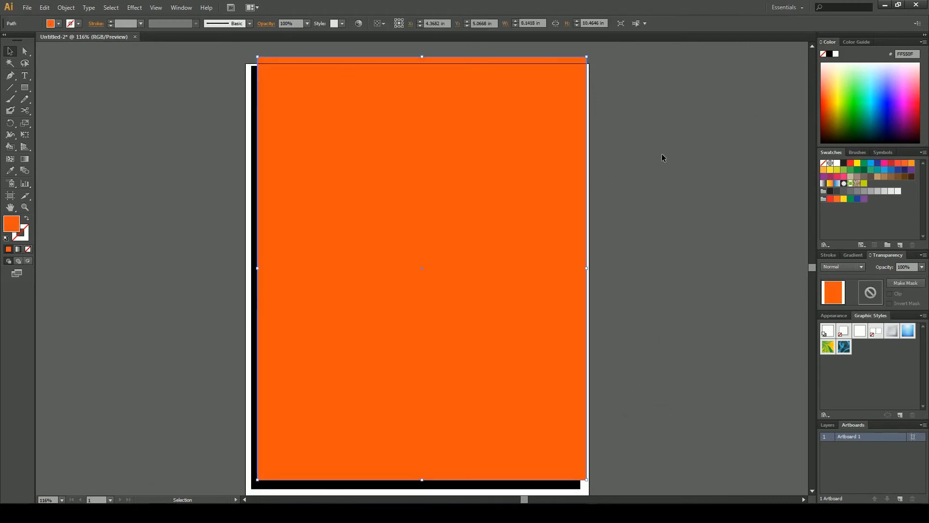
{"action": "left_click", "coordinate": [661, 153]}
{"action": "left_click", "coordinate": [568, 159]}
{"action": "left_click", "coordinate": [850, 163]}
{"action": "left_click", "coordinate": [667, 172]}
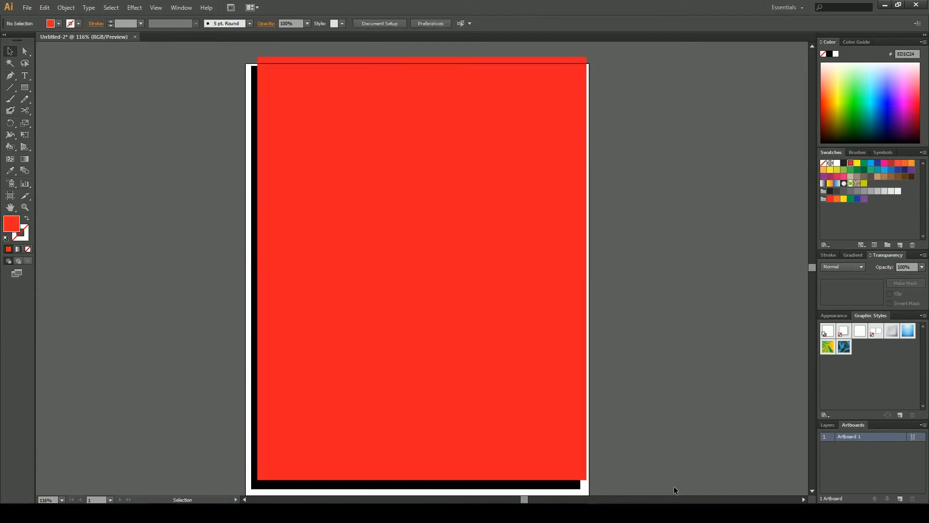
- Select all the artwork and align it on its horizontal and vertical centres
{"action": "left_click_drag", "start_coordinate": [671, 483], "coordinate": [211, 129]}
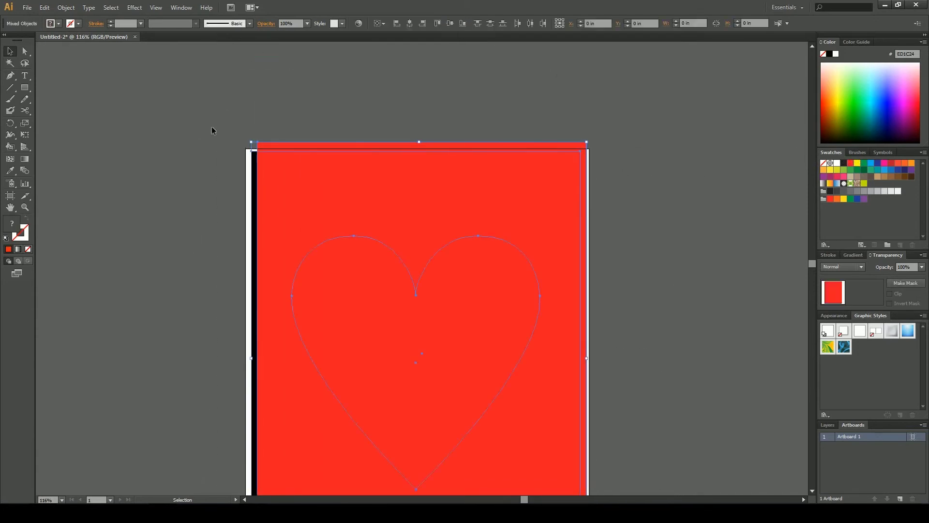
{"action": "scroll", "coordinate": [367, 113], "scroll_direction": "down", "scroll_amount": 3}
{"action": "left_click", "coordinate": [410, 24]}
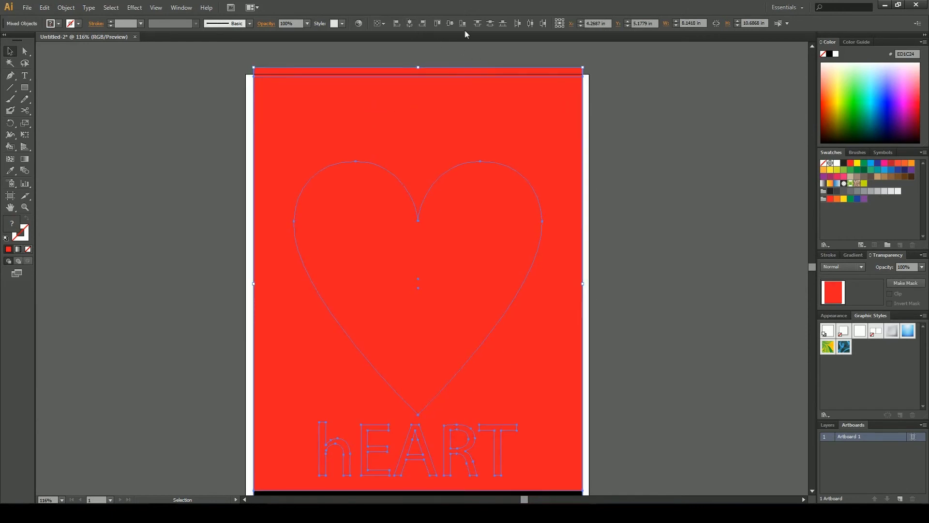
{"action": "left_click", "coordinate": [460, 23]}
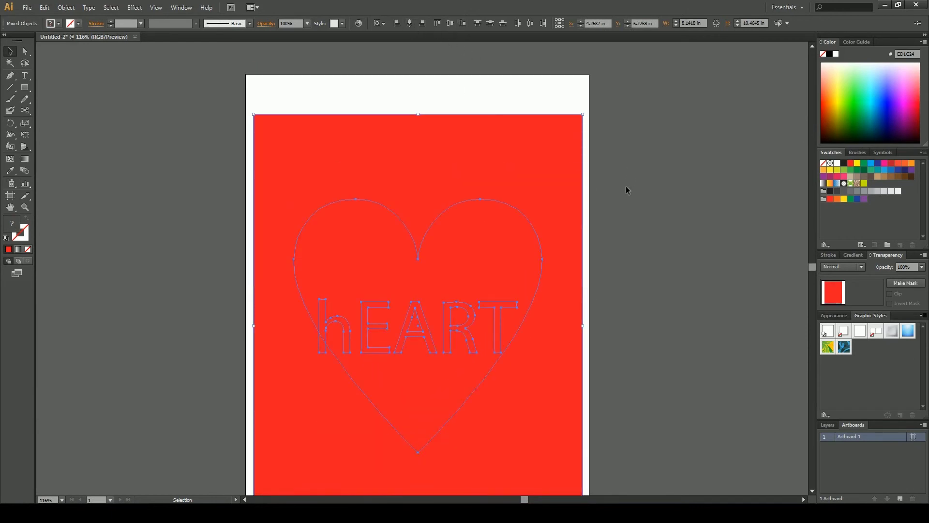
- Send the red rectangle to the back, behind the black rectangle
{"action": "left_click", "coordinate": [583, 167]}
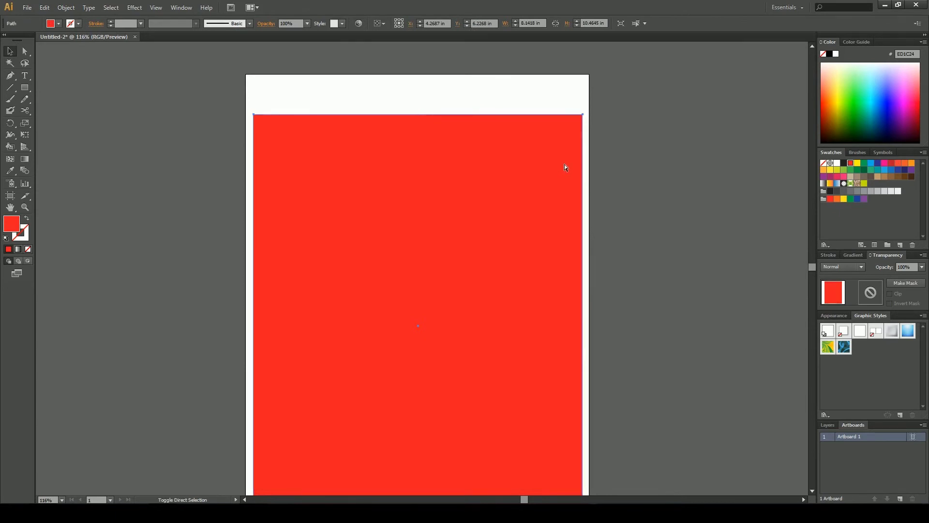
{"action": "key", "text": "ctrl+shift+bracketleft"}
{"action": "scroll", "coordinate": [558, 164], "scroll_direction": "down", "scroll_amount": 2}
{"action": "key", "text": "v"}
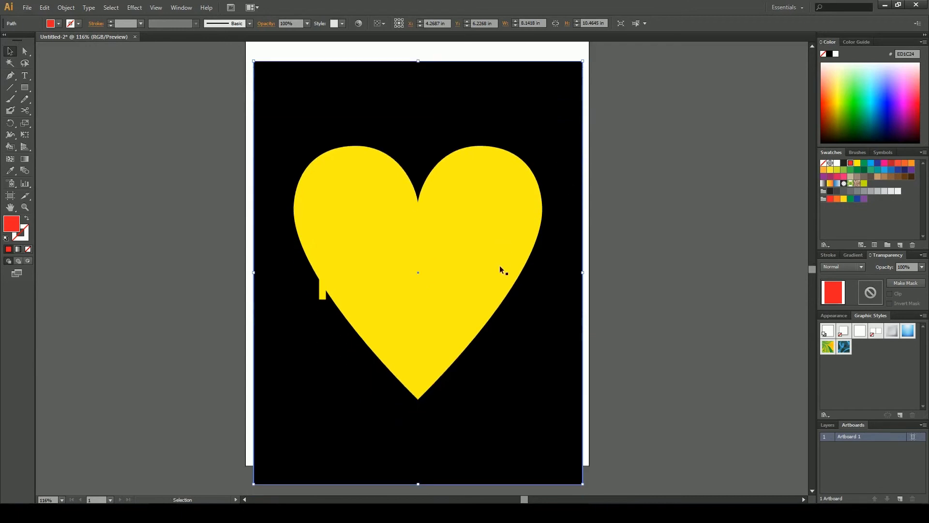
- Move the "hEART" outlines straight down, out of the heart, to just below its tip
{"action": "left_click", "coordinate": [459, 269]}
{"action": "left_click", "coordinate": [323, 290]}
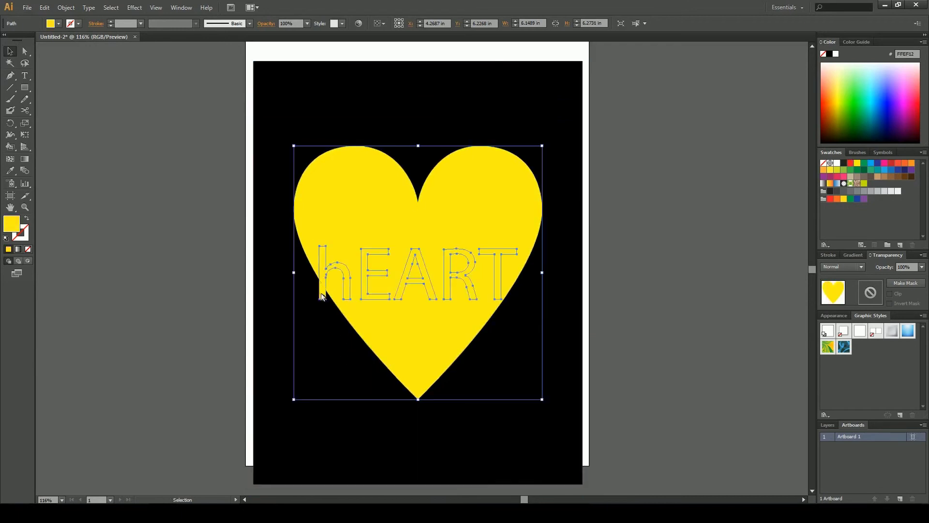
{"action": "left_click_drag", "start_coordinate": [374, 274], "coordinate": [379, 323]}
{"action": "key", "text": "ctrl+z"}
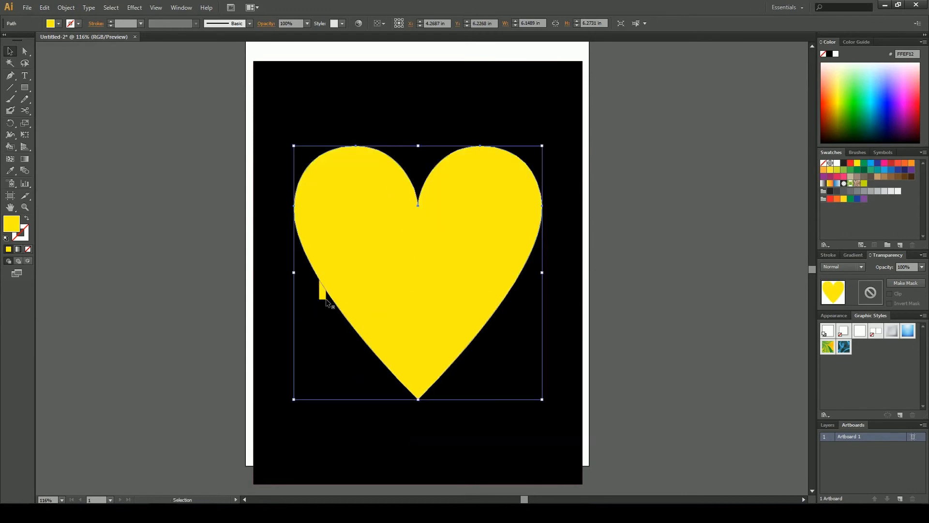
{"action": "left_click_drag", "start_coordinate": [325, 298], "coordinate": [322, 459]}
{"action": "left_click_drag", "start_coordinate": [329, 328], "coordinate": [327, 459]}
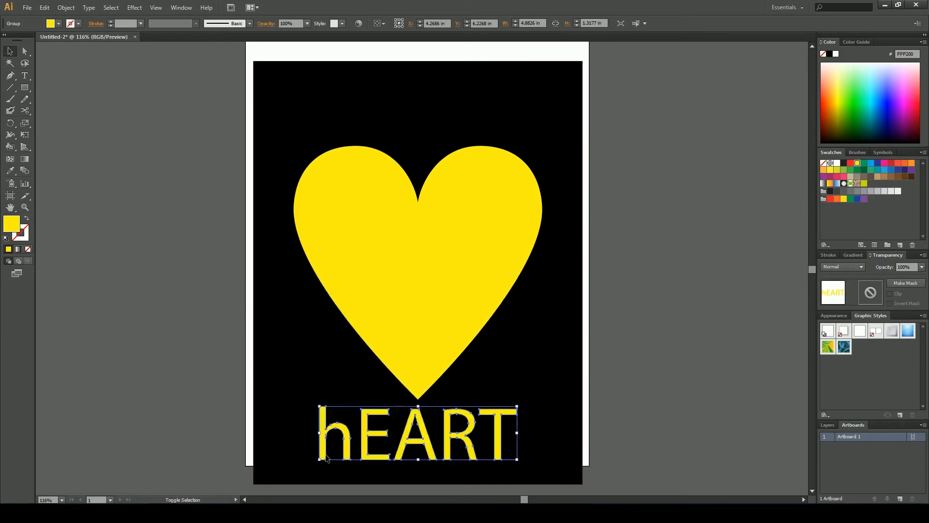
- Try to make one compound path from the heart, the text and both rectangles, and undo it
{"action": "left_click", "coordinate": [605, 475]}
{"action": "left_click_drag", "start_coordinate": [606, 475], "coordinate": [312, 230]}
{"action": "left_click", "coordinate": [66, 7]}
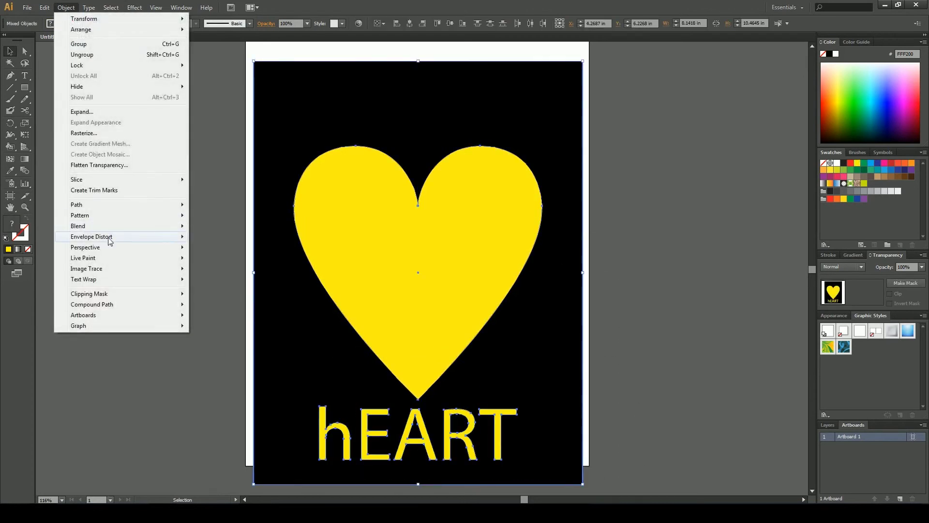
{"action": "mouse_move", "coordinate": [128, 305]}
{"action": "left_click", "coordinate": [211, 304]}
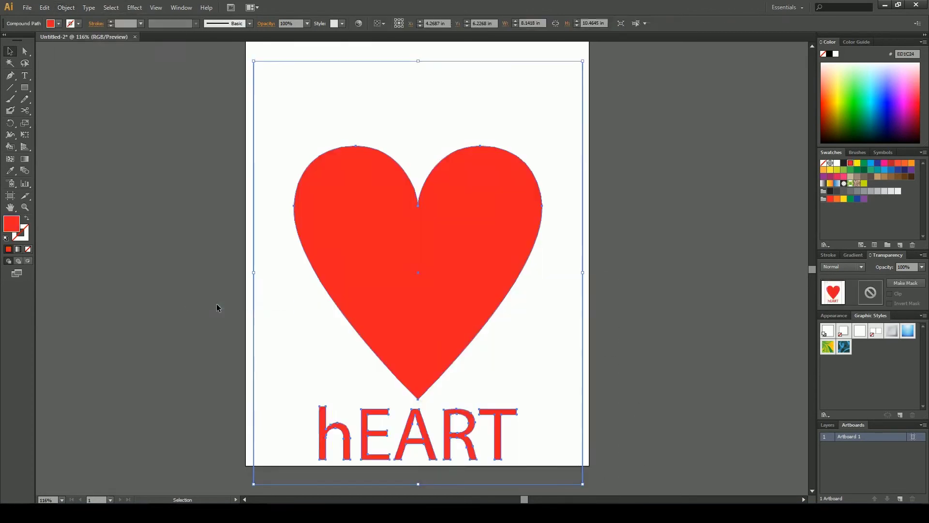
{"action": "left_click", "coordinate": [199, 244]}
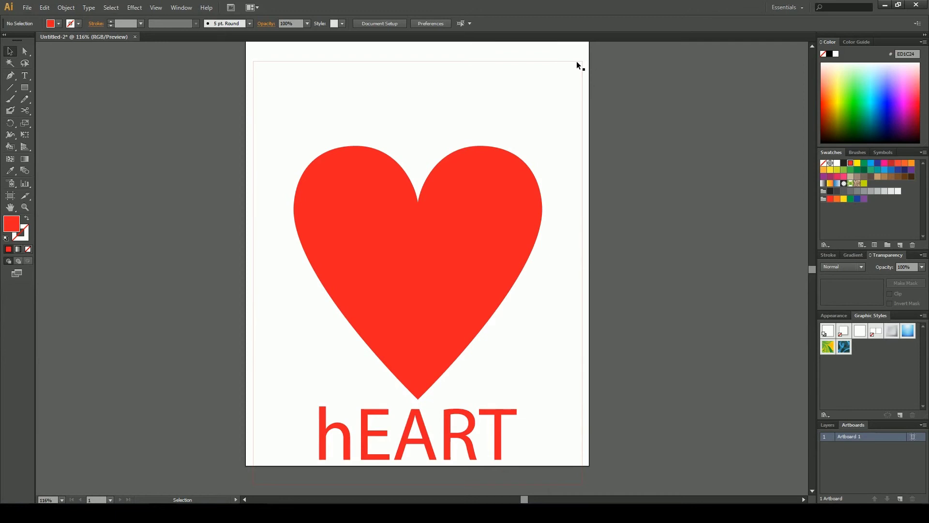
{"action": "key", "text": "ctrl+z"}
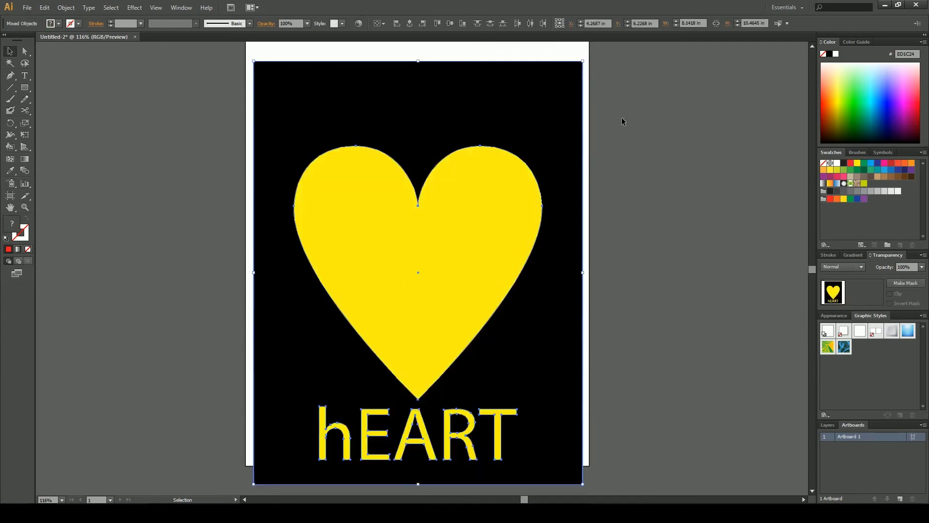
{"action": "left_click", "coordinate": [621, 120]}
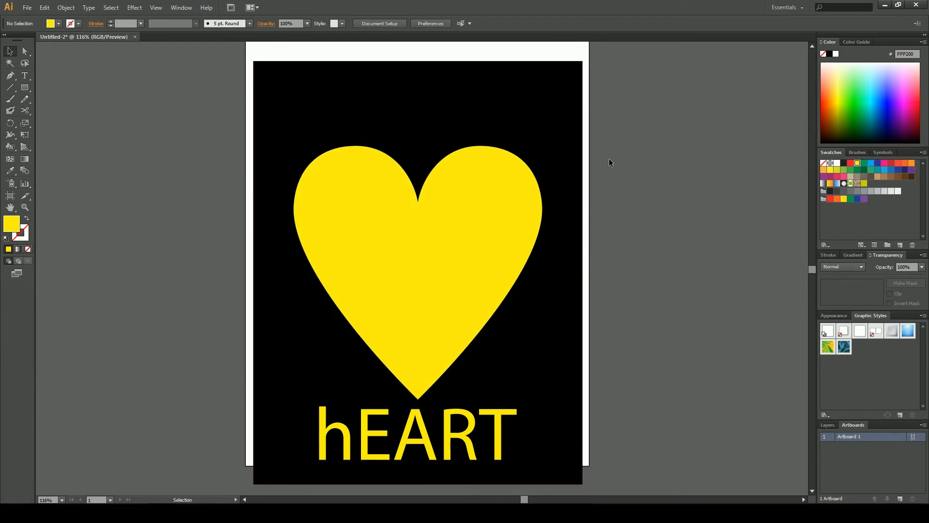
- Select the heart, the text and the black rectangle without the red one, and test the selection with a small move that is undone
{"action": "left_click_drag", "start_coordinate": [588, 455], "coordinate": [280, 110]}
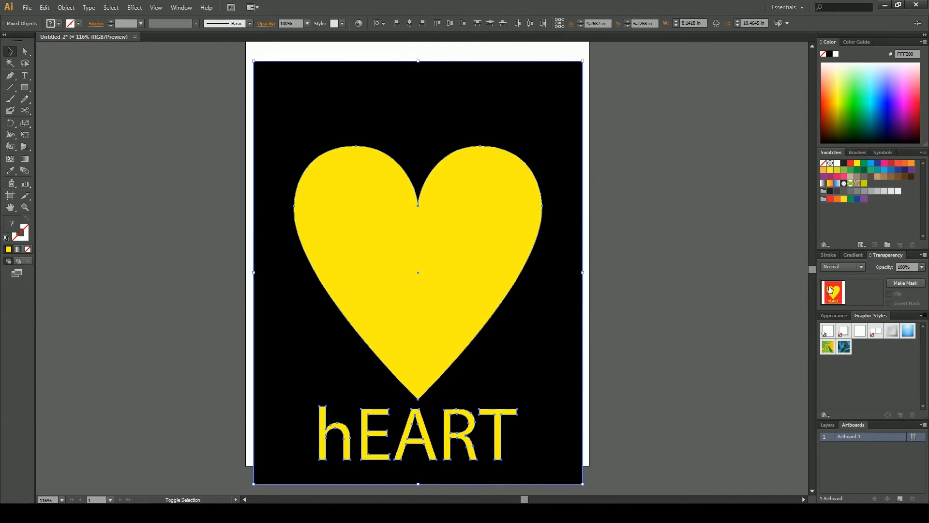
{"action": "left_click_drag", "start_coordinate": [590, 94], "coordinate": [532, 54]}
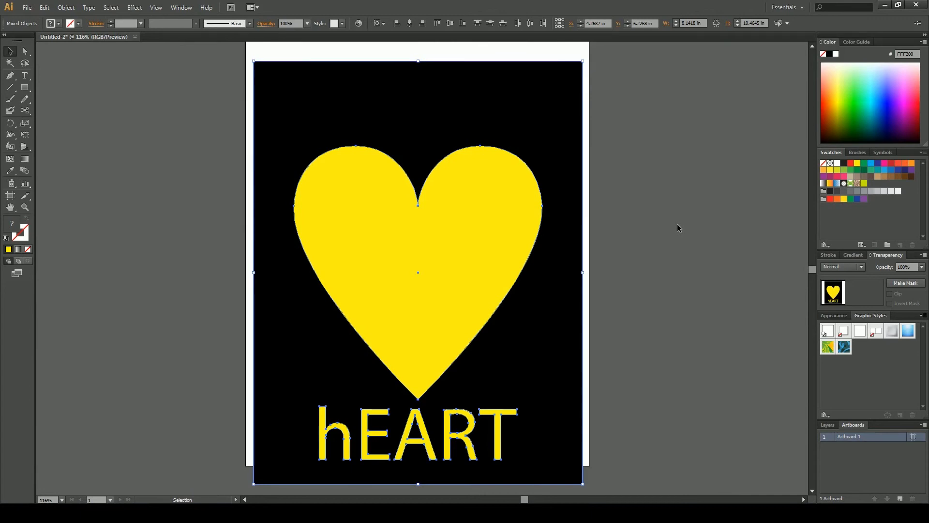
{"action": "left_click_drag", "start_coordinate": [566, 238], "coordinate": [566, 214]}
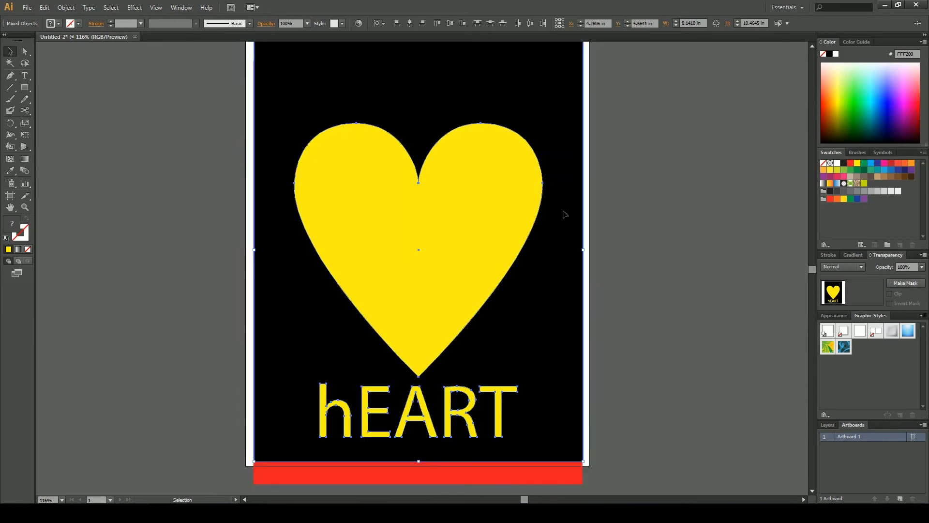
{"action": "key", "text": "ctrl+z"}
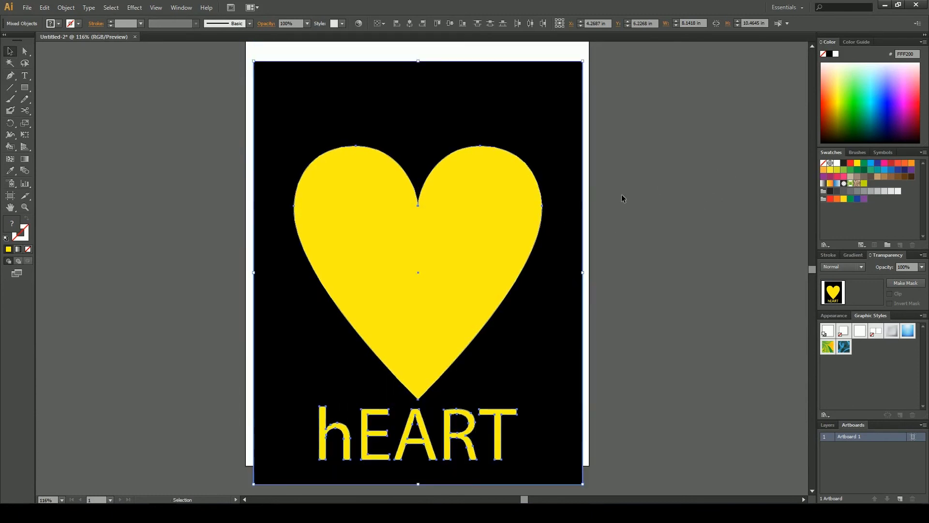
- Make a compound path from the selected heart, text and black rectangle, and deselect it
{"action": "left_click", "coordinate": [67, 7]}
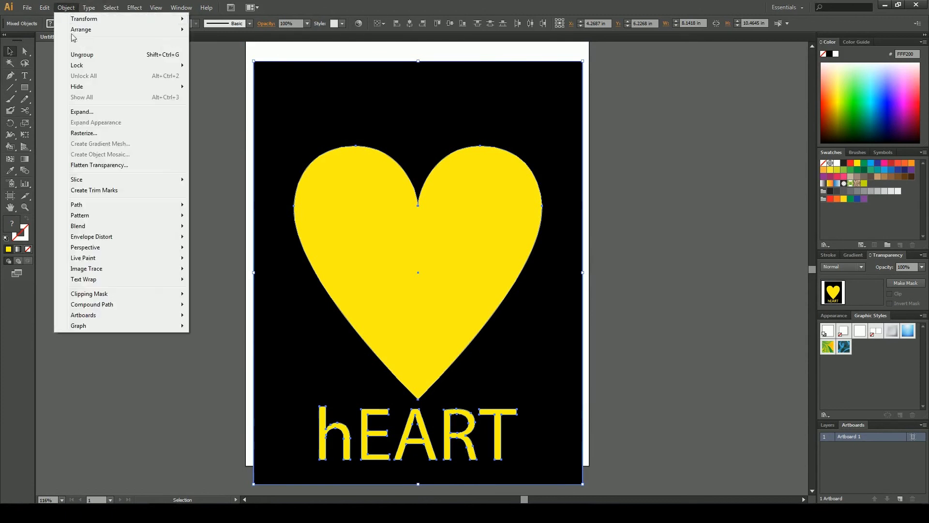
{"action": "mouse_move", "coordinate": [124, 305]}
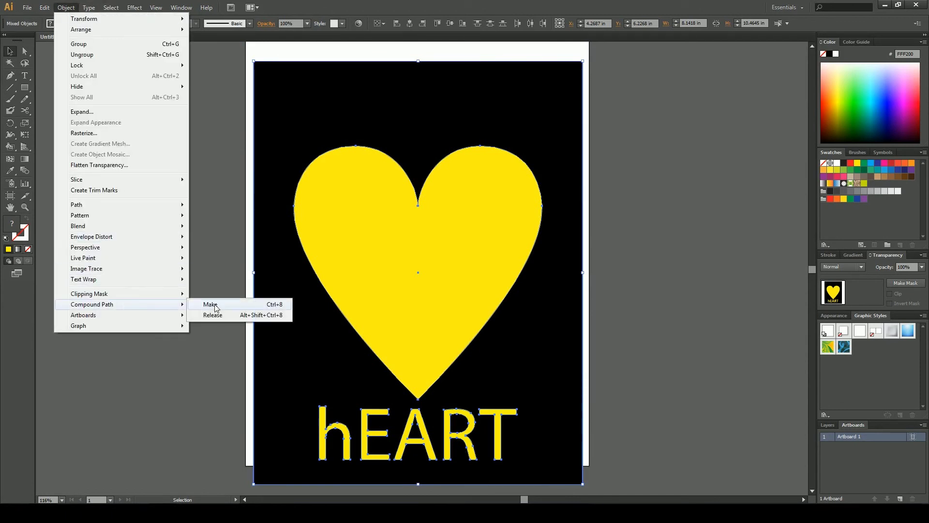
{"action": "left_click", "coordinate": [213, 305]}
{"action": "left_click", "coordinate": [149, 259]}
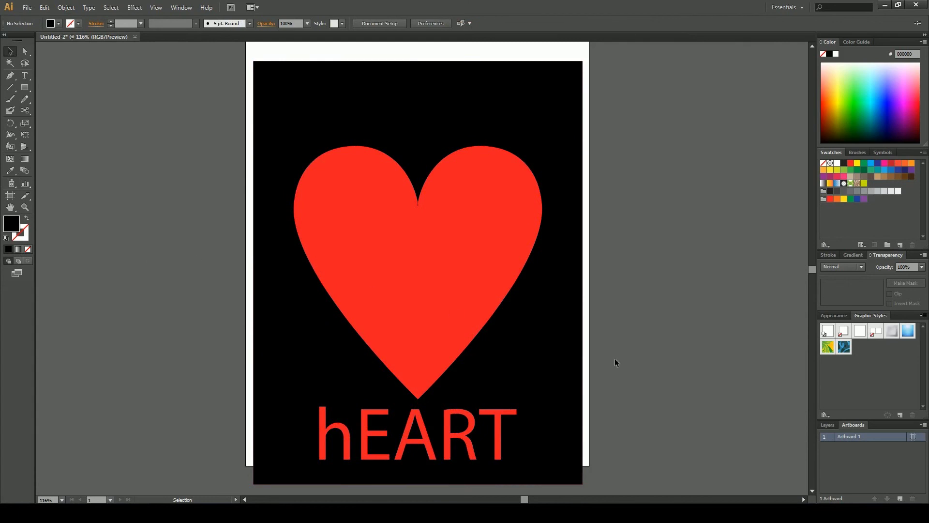
- Move the compound path and the red rectangle together up onto the artboard, and undo the small shift of the compound path alone
{"action": "left_click_drag", "start_coordinate": [664, 442], "coordinate": [315, 199]}
{"action": "mouse_move", "coordinate": [575, 333]}
{"action": "left_mouse_down"}
{"action": "mouse_move", "coordinate": [573, 295]}
{"action": "mouse_move", "coordinate": [552, 327]}
{"action": "mouse_move", "coordinate": [579, 338]}
{"action": "mouse_move", "coordinate": [572, 396]}
{"action": "mouse_move", "coordinate": [522, 331]}
{"action": "mouse_move", "coordinate": [450, 307]}
{"action": "mouse_move", "coordinate": [584, 276]}
{"action": "mouse_move", "coordinate": [559, 327]}
{"action": "left_mouse_up"}
{"action": "left_click", "coordinate": [639, 310]}
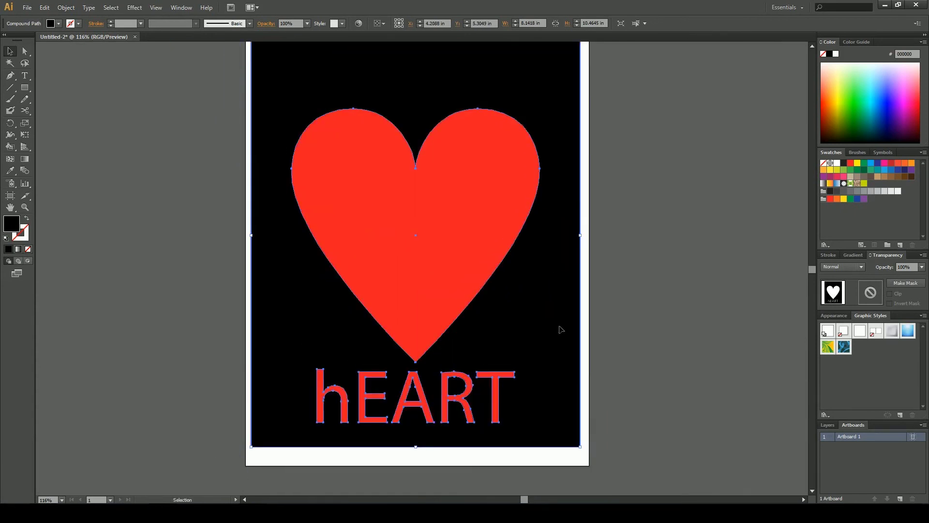
{"action": "key", "text": "ctrl+z"}
{"action": "key", "text": "ctrl+z"}
{"action": "key", "text": "ctrl+z"}
{"action": "key", "text": "ctrl+z"}
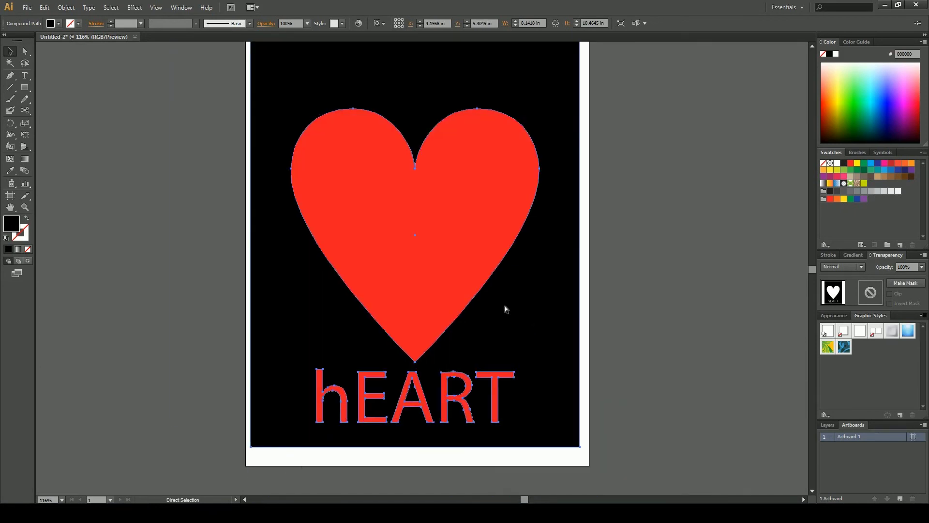
- Fill the red rectangle behind the cutouts with a white-to-black linear gradient at a 90° angle, and deselect it
{"action": "left_click", "coordinate": [465, 250]}
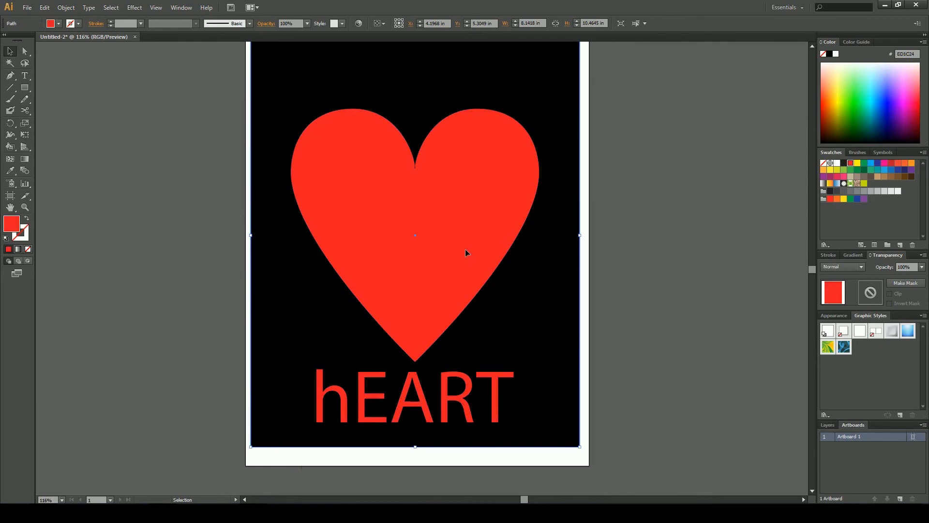
{"action": "left_click", "coordinate": [853, 255]}
{"action": "left_click", "coordinate": [828, 269]}
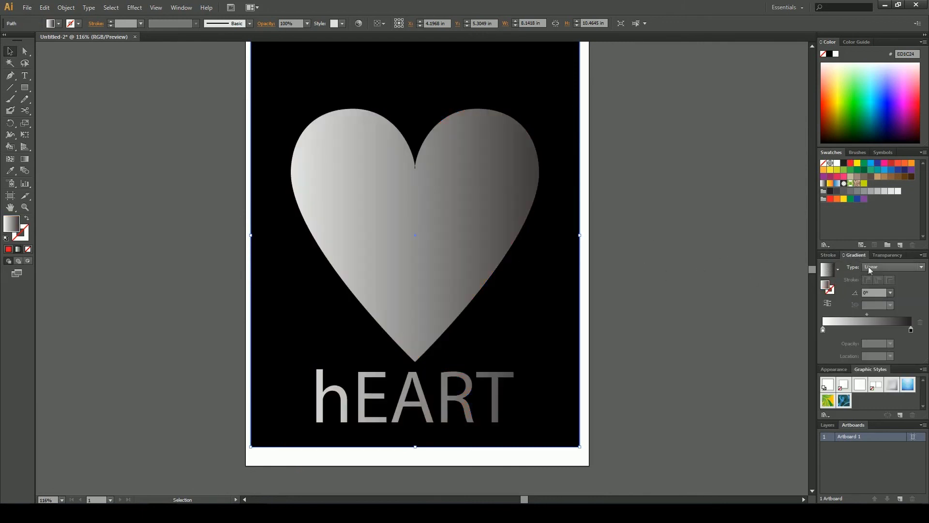
{"action": "left_click", "coordinate": [890, 292]}
{"action": "left_click", "coordinate": [898, 345]}
{"action": "left_click", "coordinate": [720, 256]}
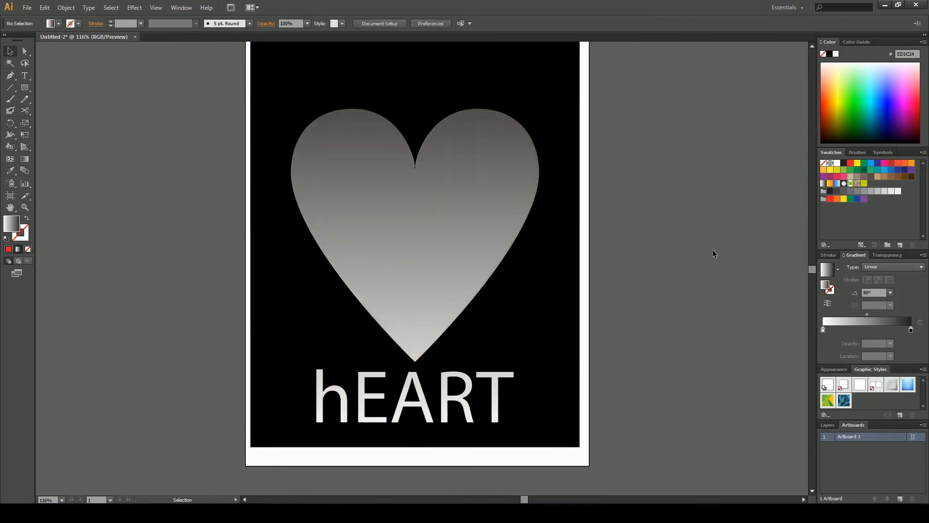